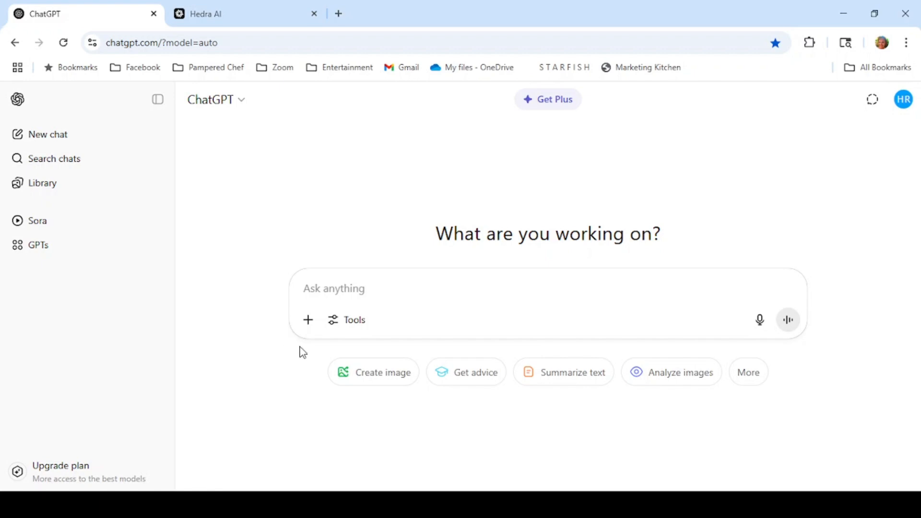
Attach the photo of the woman in the kitchen and send the prompt "Give me a realistic baby girl version of this photo".
left_click(308, 320)
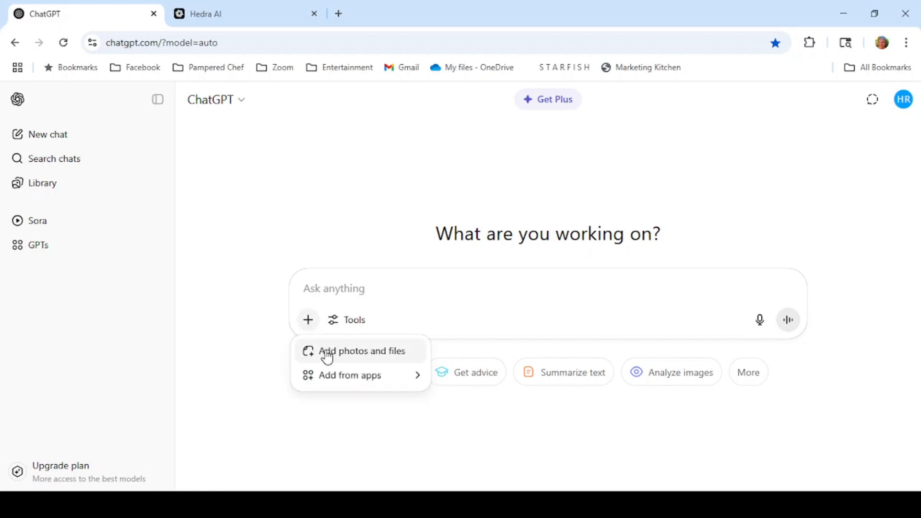
left_click(325, 352)
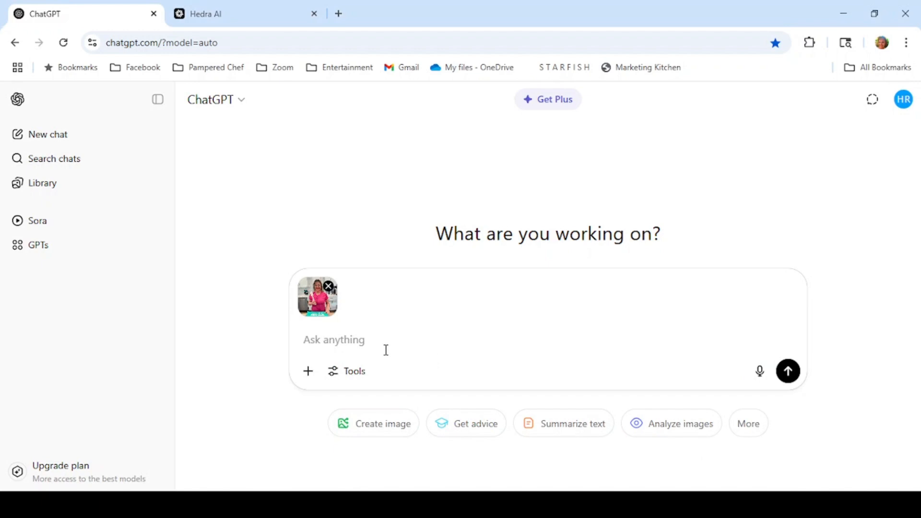
type("Give me a realist")
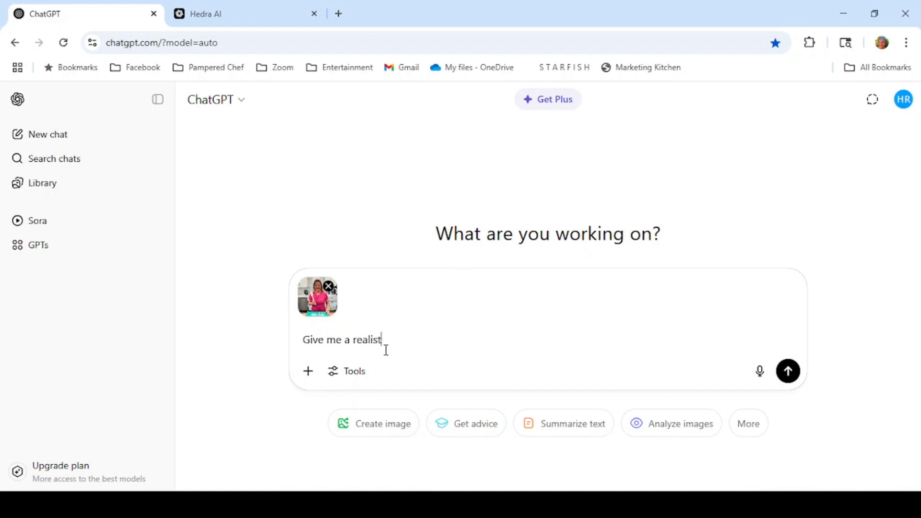
type("ic baby girl virsion of")
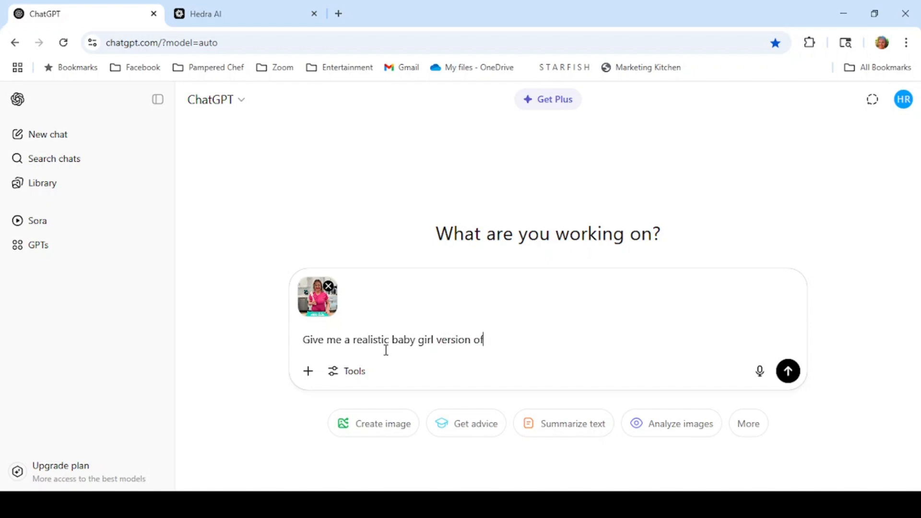
type(" this photo")
left_click(789, 371)
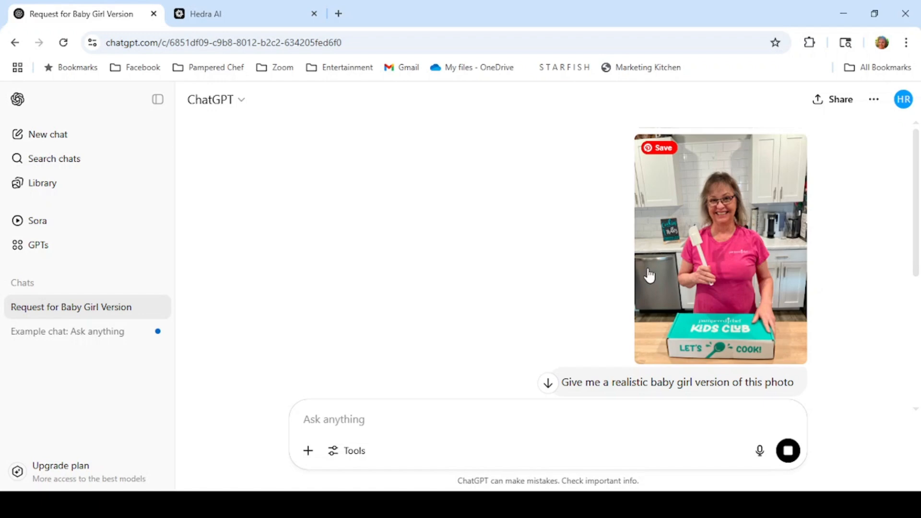
Reload the chat and examine the generated baby image, including the face, hair, shirt, background sign and Kids Club box.
scroll(441, 310, "down", 2)
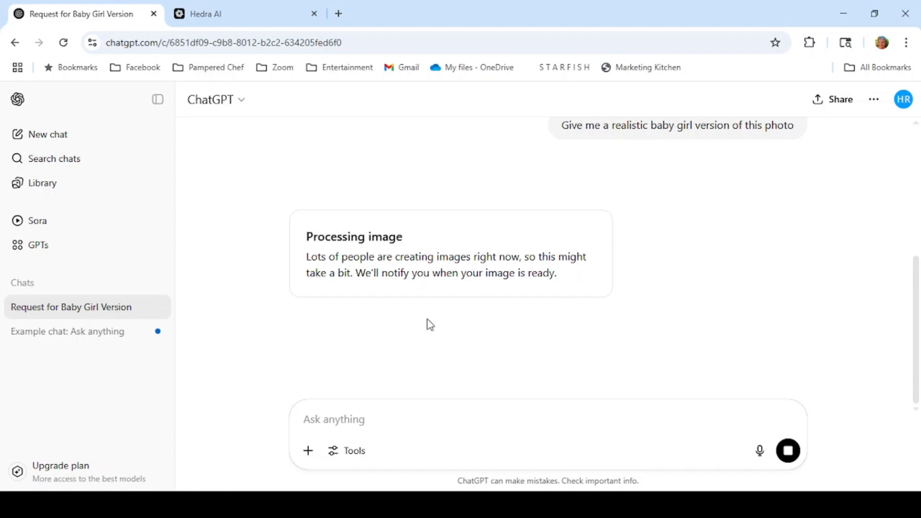
left_click(65, 44)
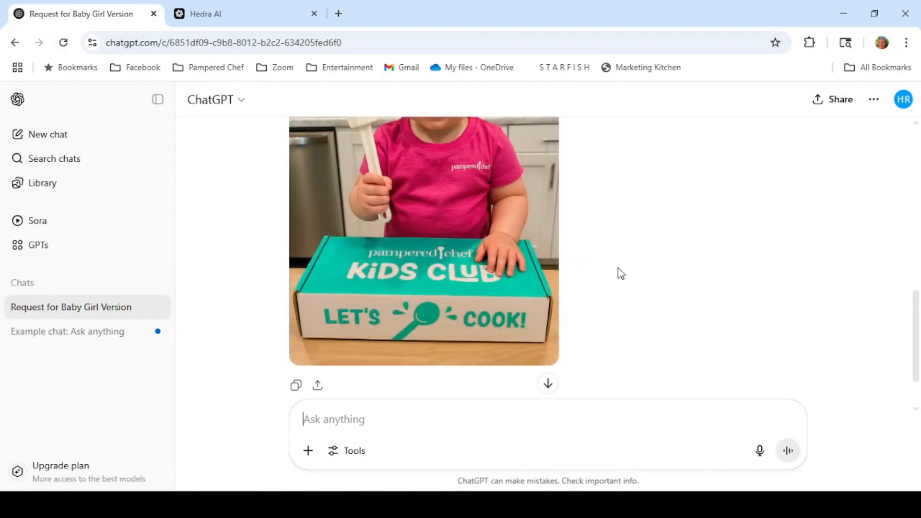
scroll(620, 273, "up", 2)
scroll(620, 272, "up", 4)
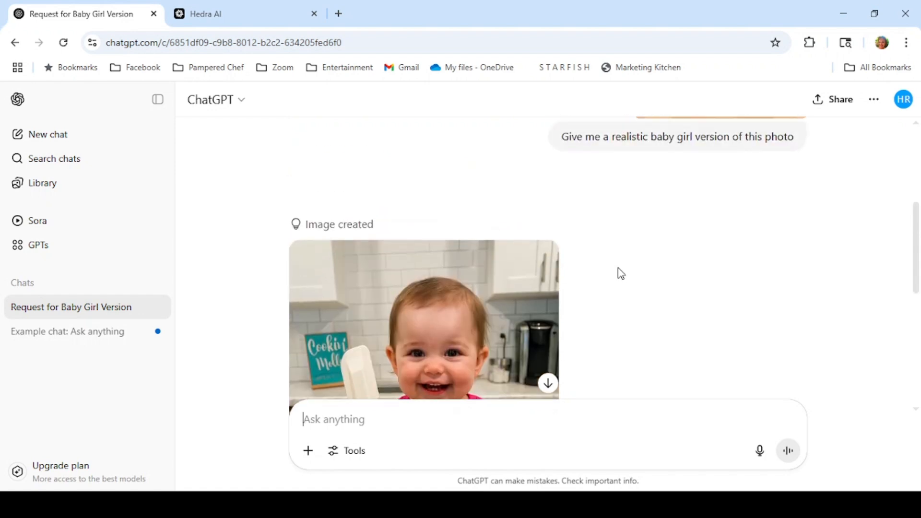
scroll(620, 273, "down", 5)
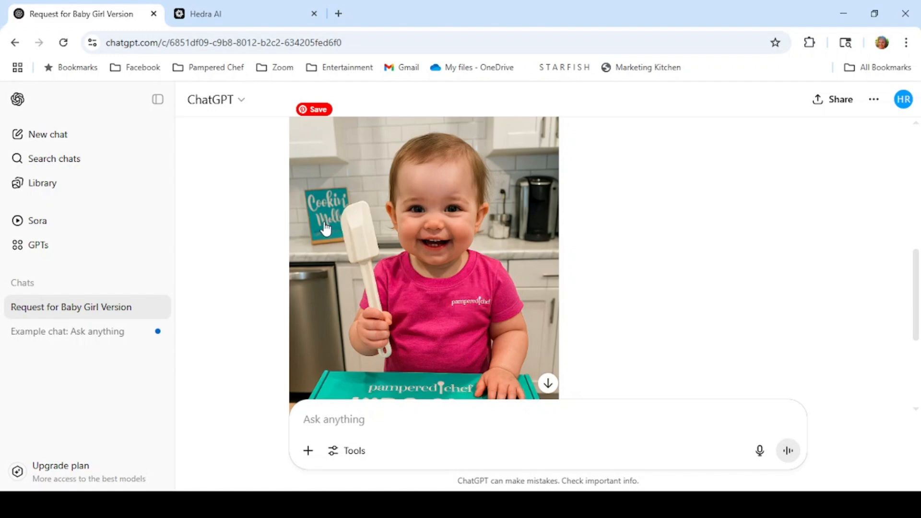
scroll(427, 271, "down", 2)
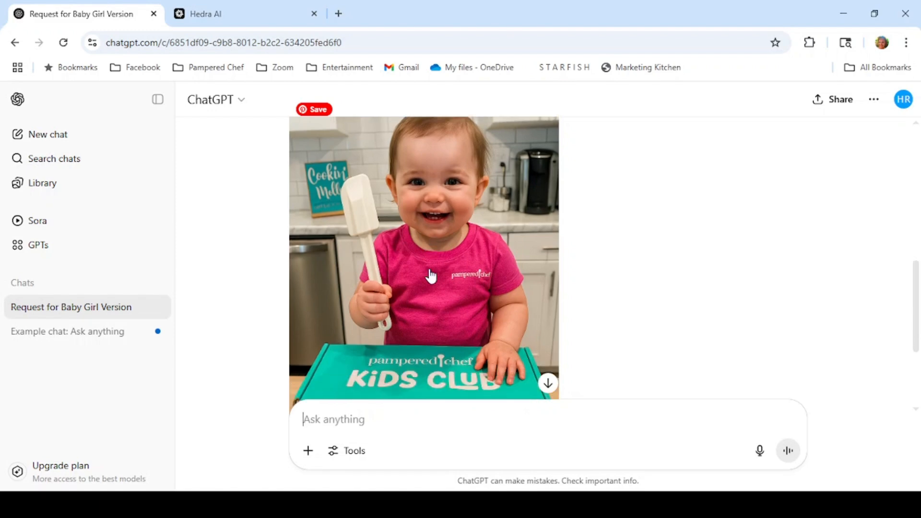
scroll(430, 276, "down", 2)
scroll(483, 270, "up", 2)
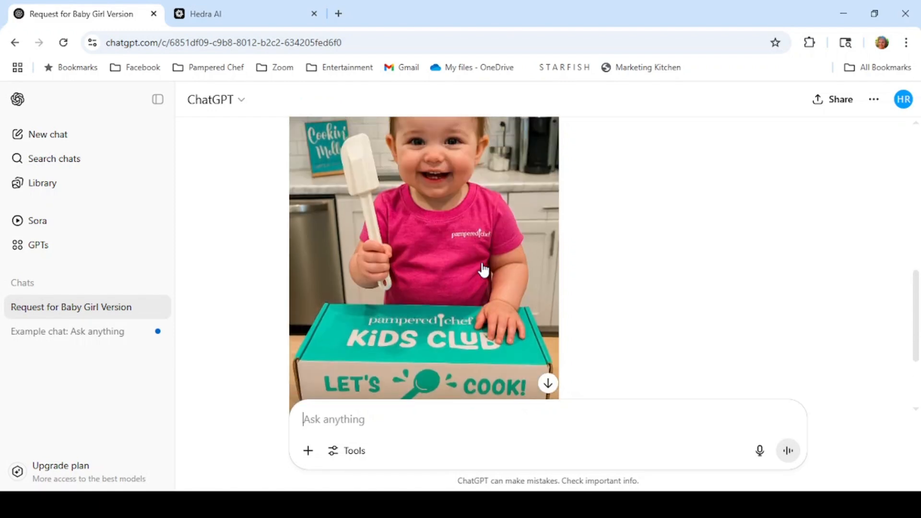
scroll(482, 269, "up", 2)
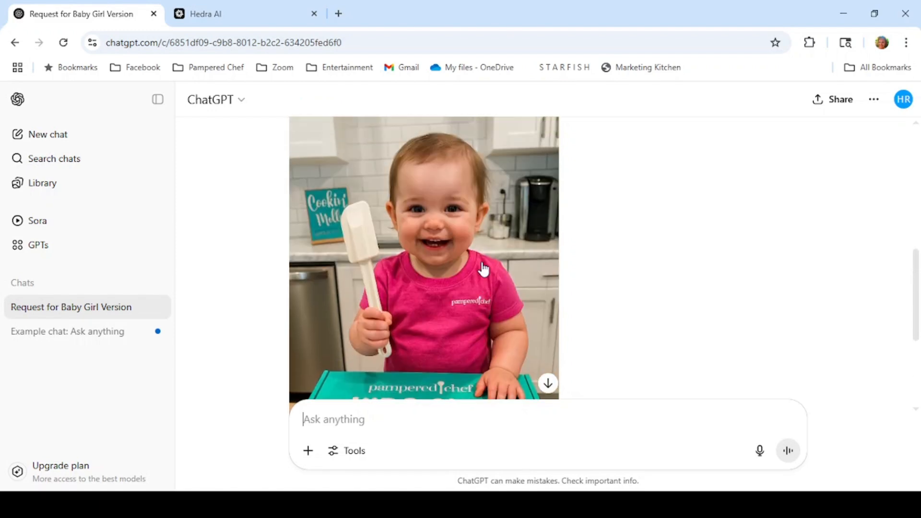
scroll(483, 270, "down", 2)
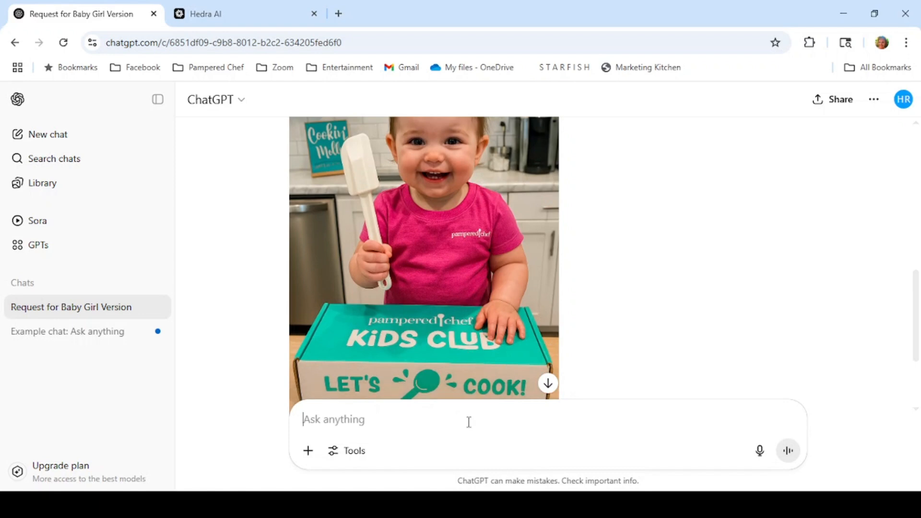
Open the generated image and submit "Give me a baby girl version of this photo with longer dark brown hair, wispy bangs and eye glasses.".
left_click(434, 313)
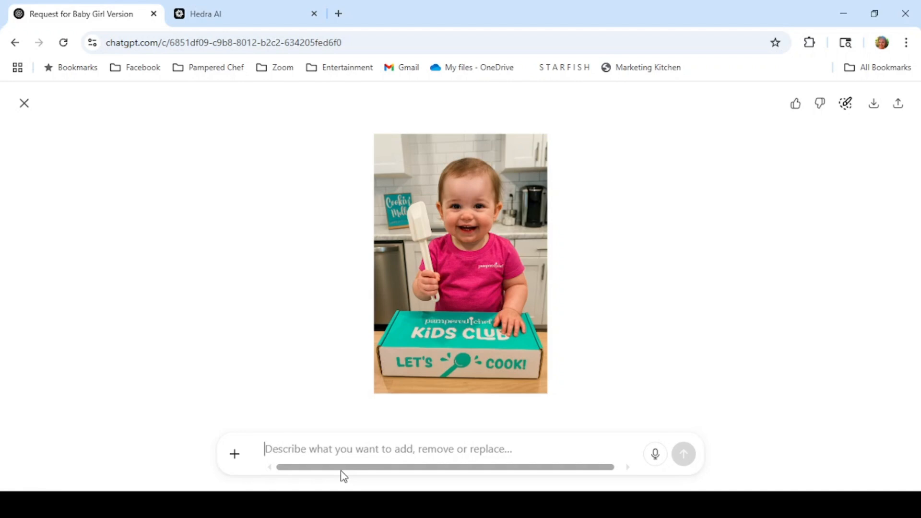
type("give")
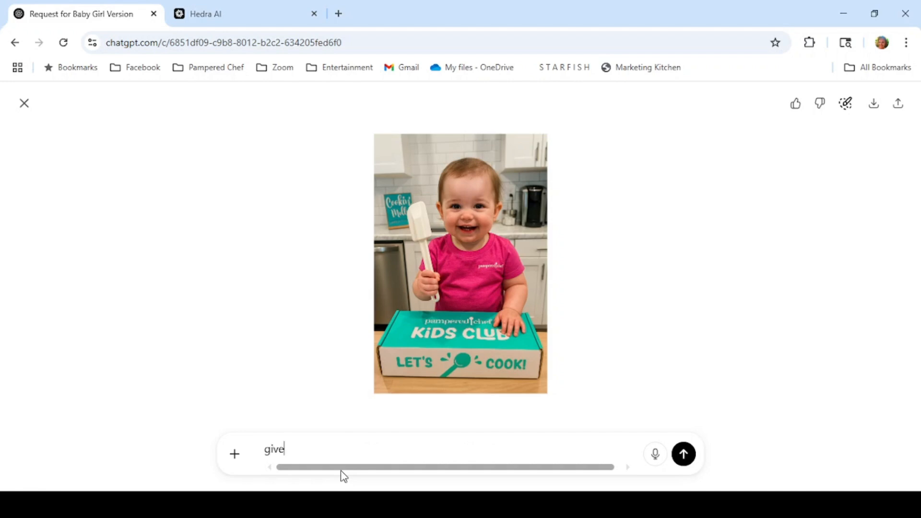
key("BackSpace")
key("BackSpace")
type("Give me a baby vi")
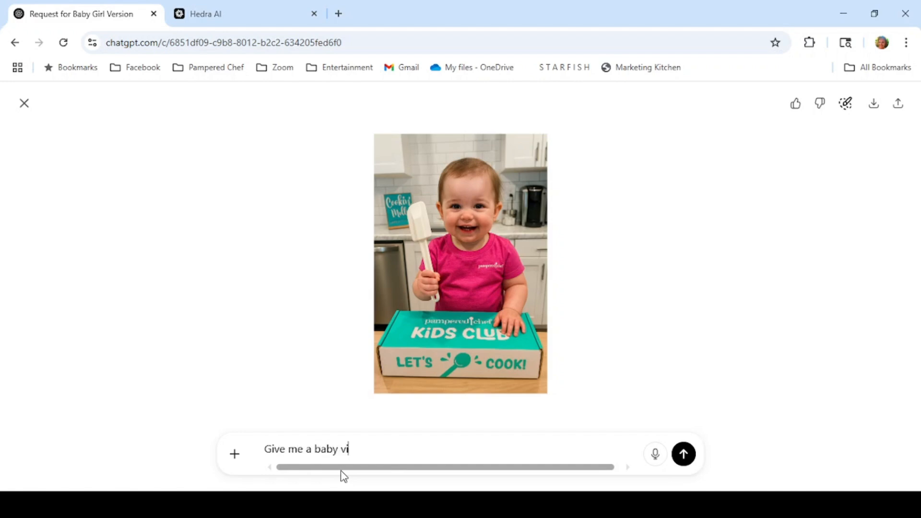
type("gi")
type("version")
key("BackSpace")
key("BackSpace")
key("BackSpace")
key("BackSpace")
type("sion of this")
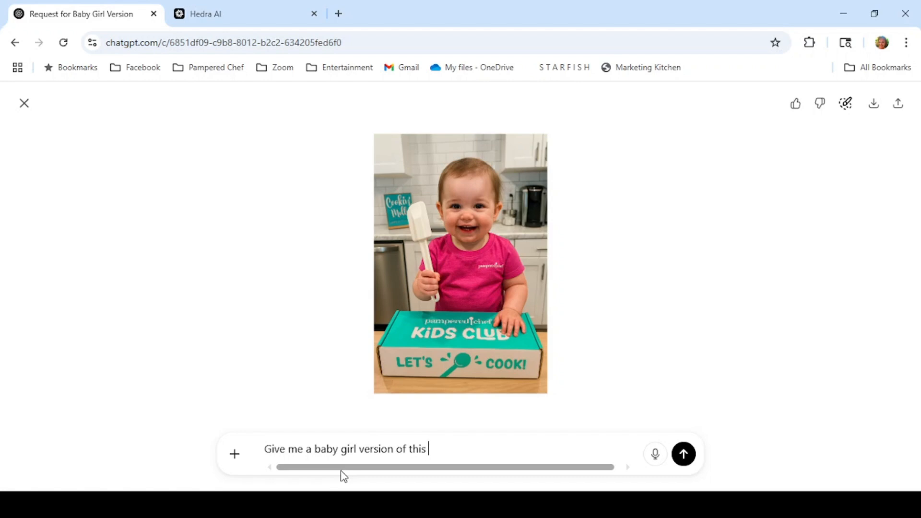
type(" pi")
key("BackSpace")
type("hoto with longer")
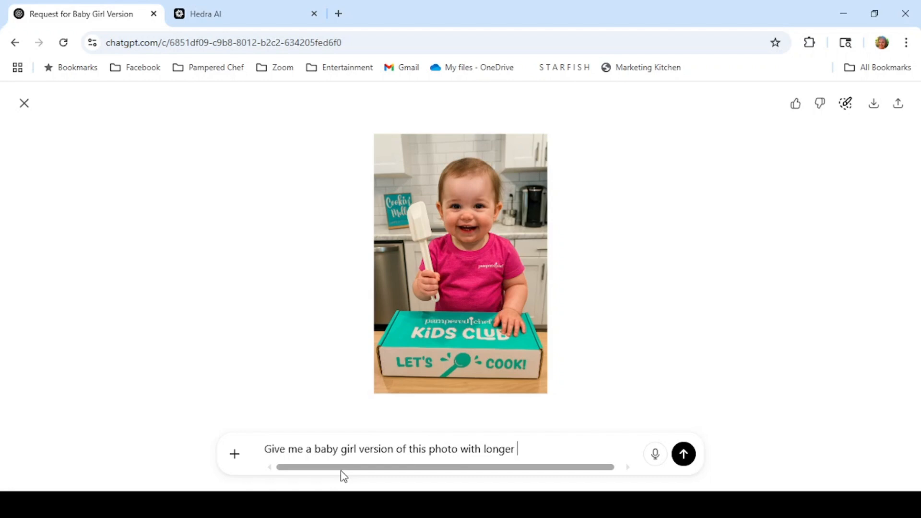
type(" dark brown hair")
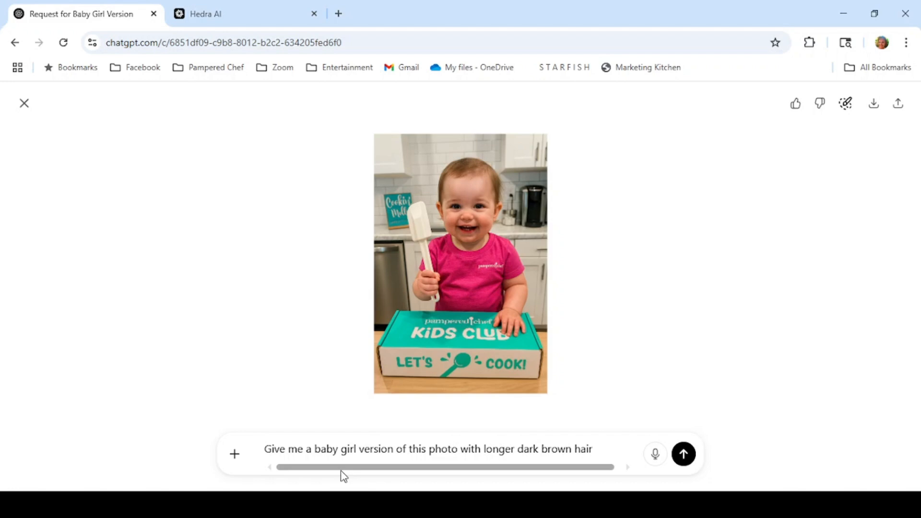
type(", w")
type("ispy ban")
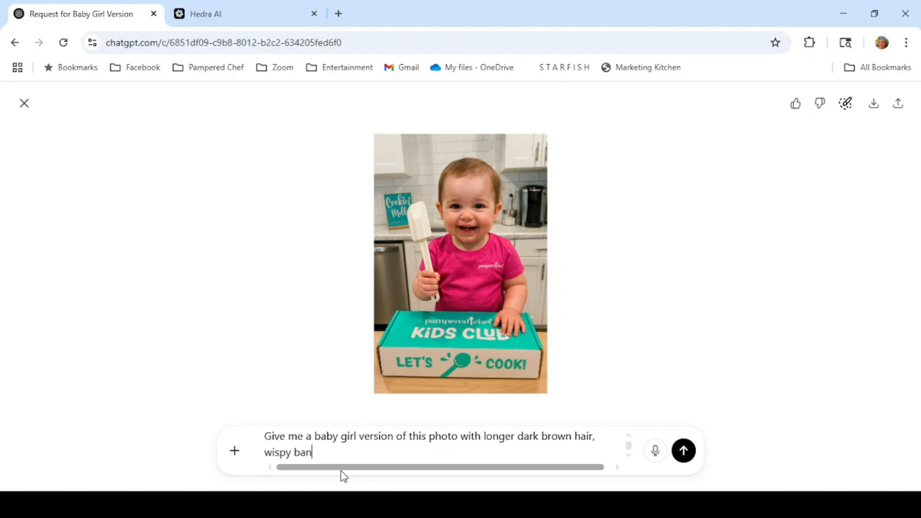
type("gs and eye glas")
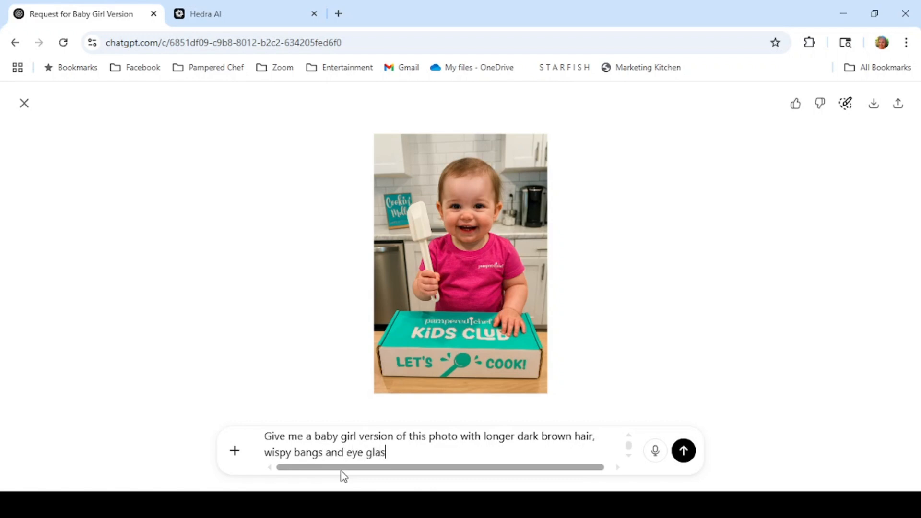
type("ses.")
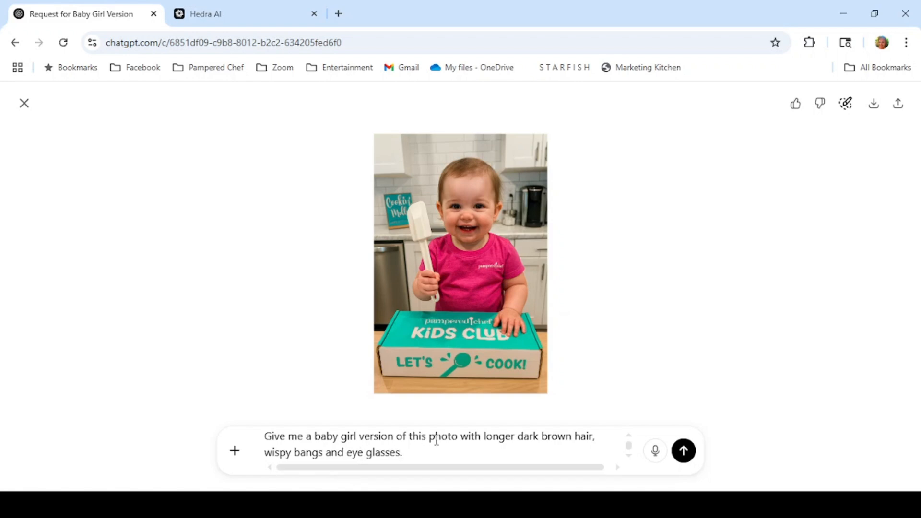
left_click(682, 451)
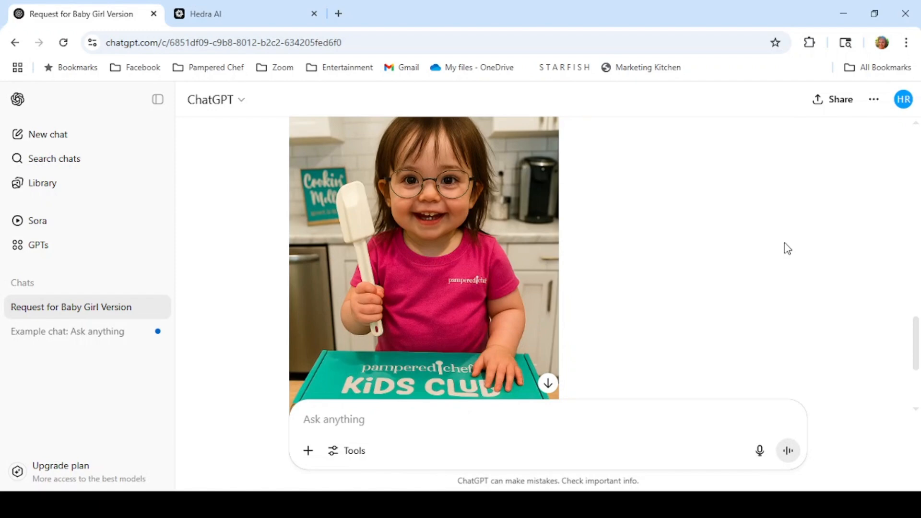
Examine the revised baby image from the hair, bangs and glasses down to the Kids Club box.
scroll(787, 248, "up", 2)
scroll(787, 248, "down", 2)
scroll(787, 249, "up", 2)
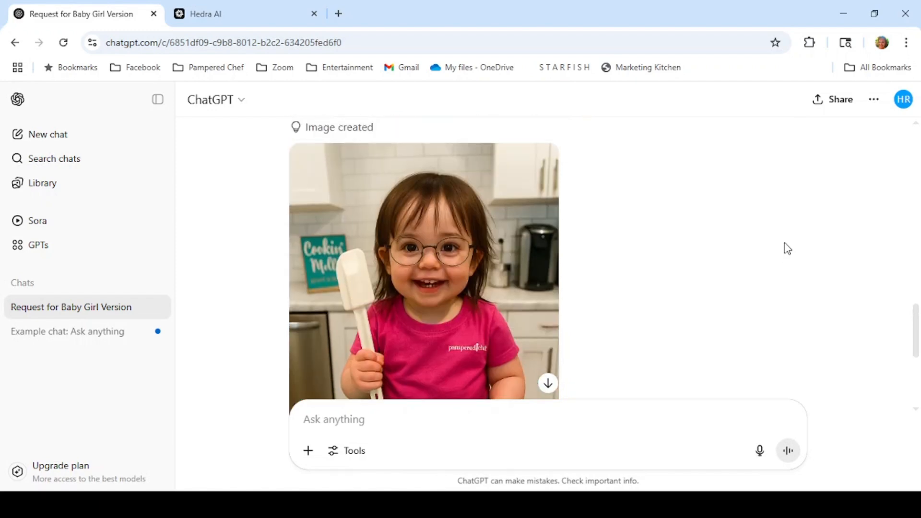
scroll(787, 248, "down", 2)
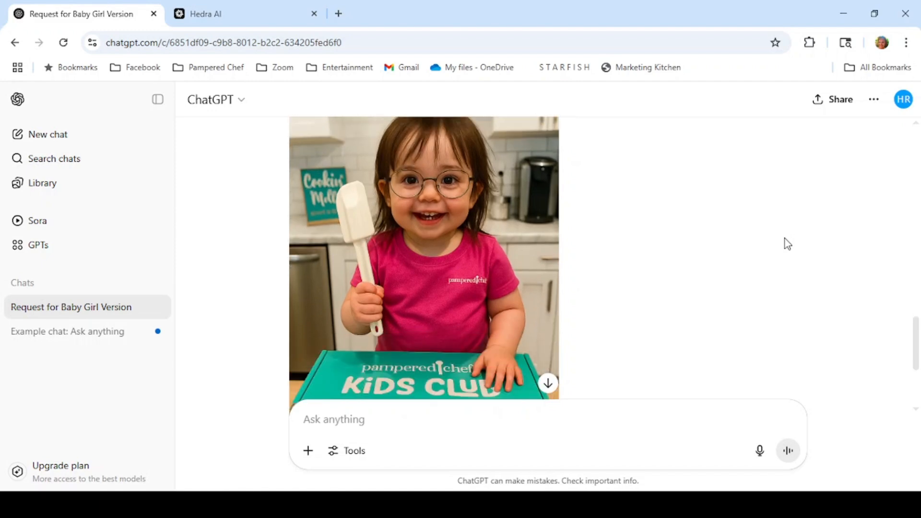
scroll(786, 245, "down", 4)
scroll(786, 245, "up", 4)
scroll(787, 237, "up", 2)
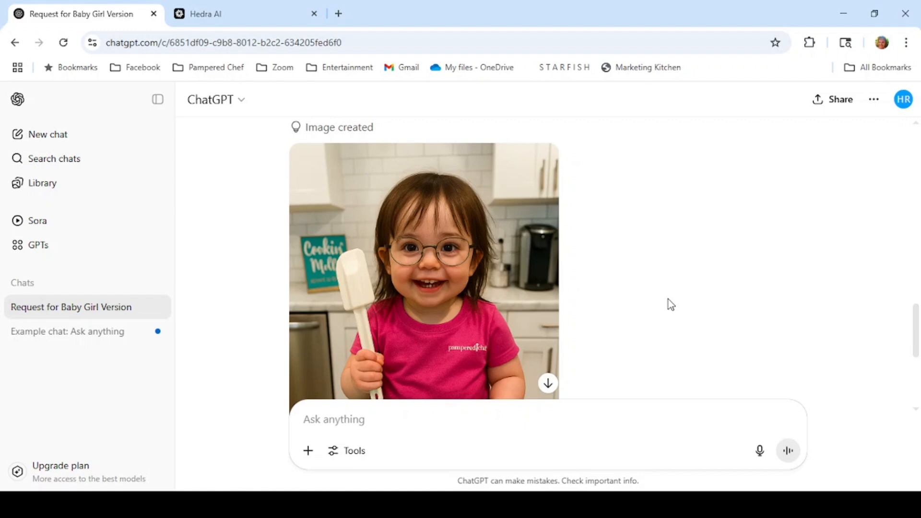
scroll(671, 304, "down", 2)
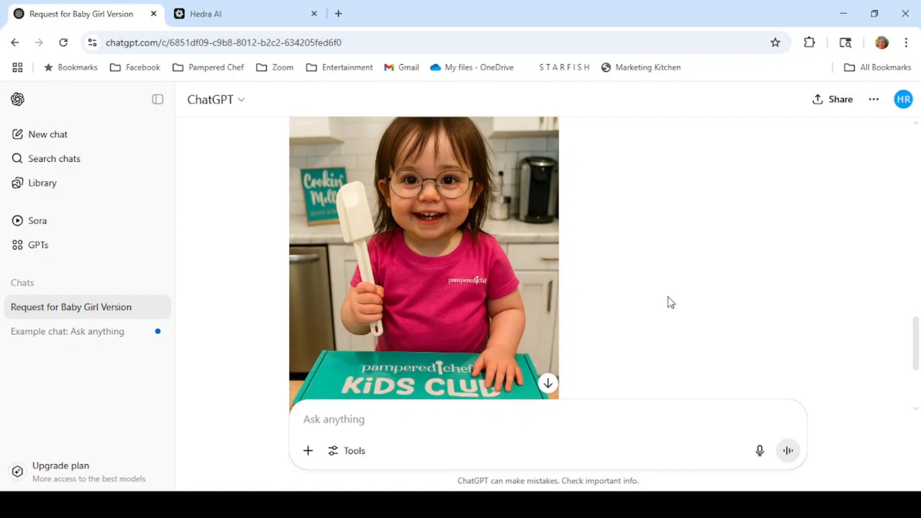
scroll(671, 302, "down", 2)
scroll(668, 302, "up", 1)
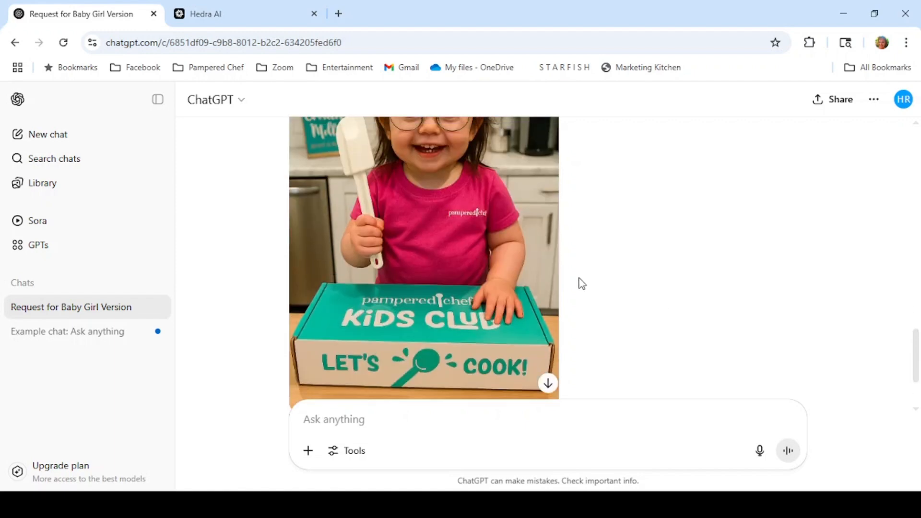
Open the revised baby image and write "Wear this apron and a floppy chef's hat in this photo", changing the blue background sign to "Cookin' With" plus the first name.
left_click(452, 316)
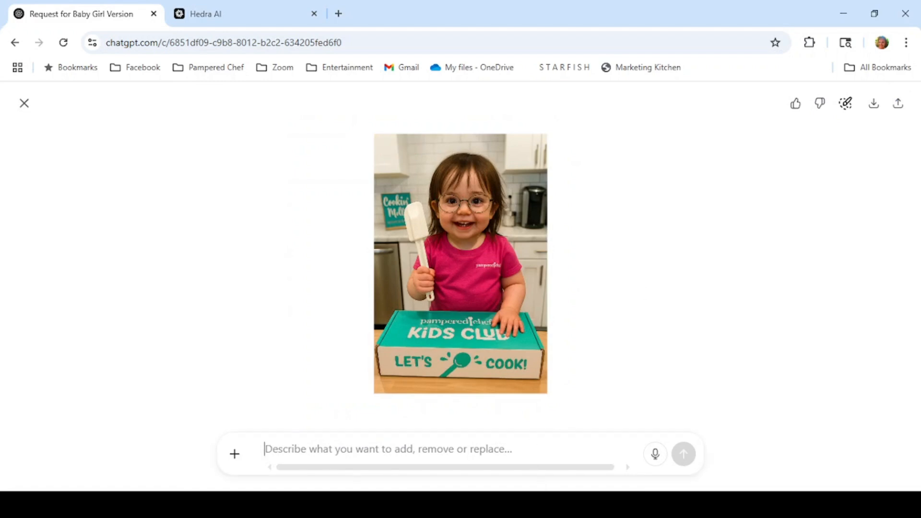
type("A")
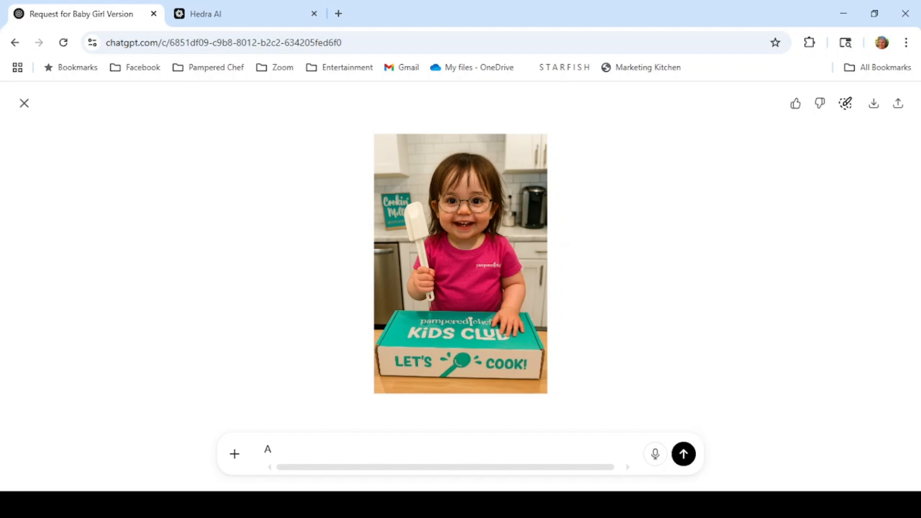
key("BackSpace")
type("Wear this apron and a floppy")
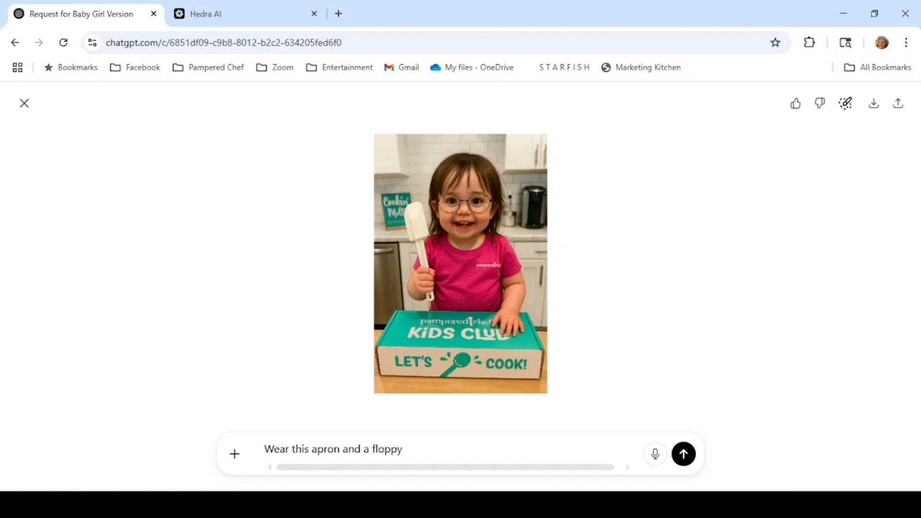
type(" chef's hat in this photo.")
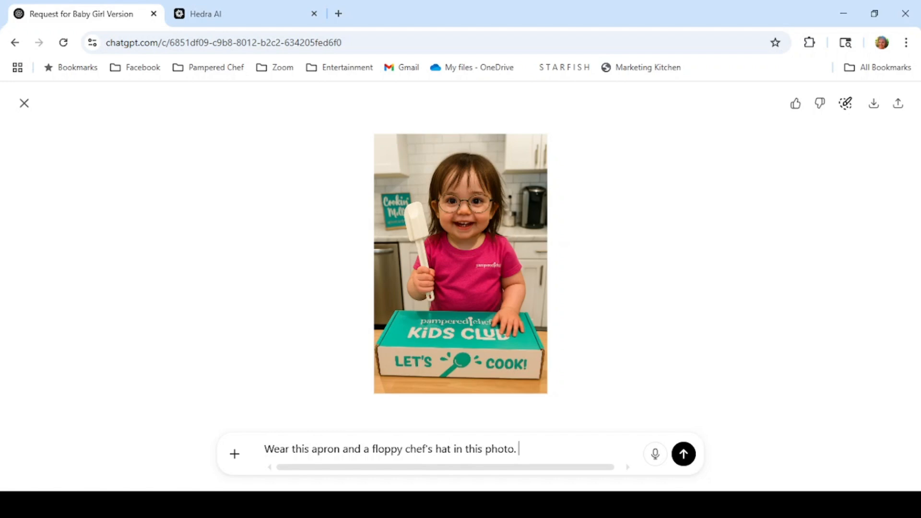
type(" Change blue sig")
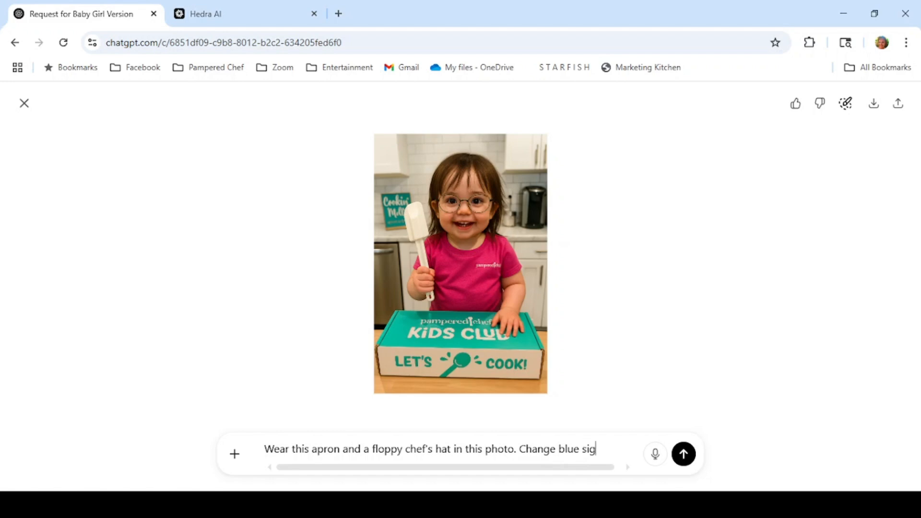
type("n in backg")
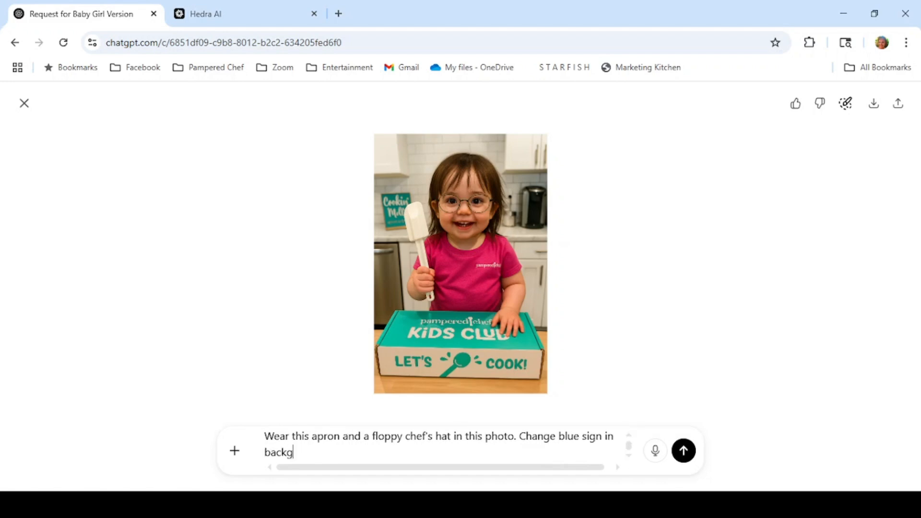
type("round to Cooking")
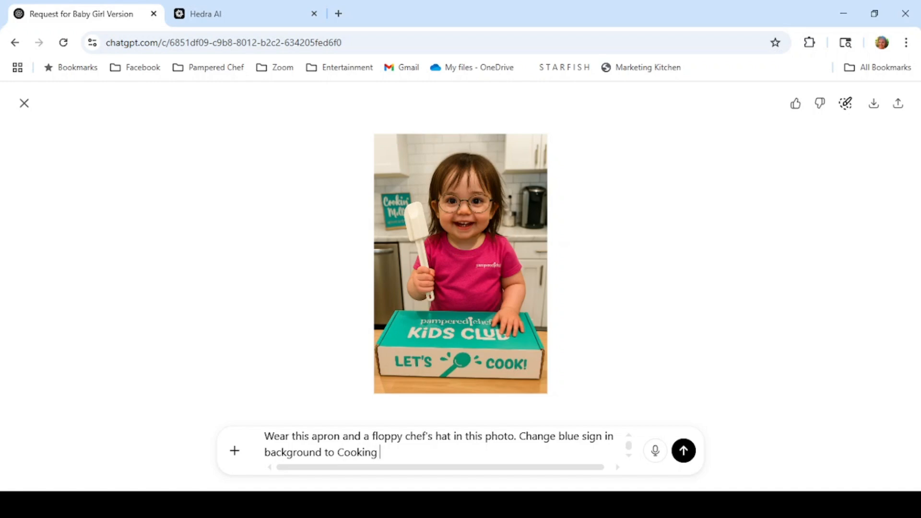
type("' With Holly")
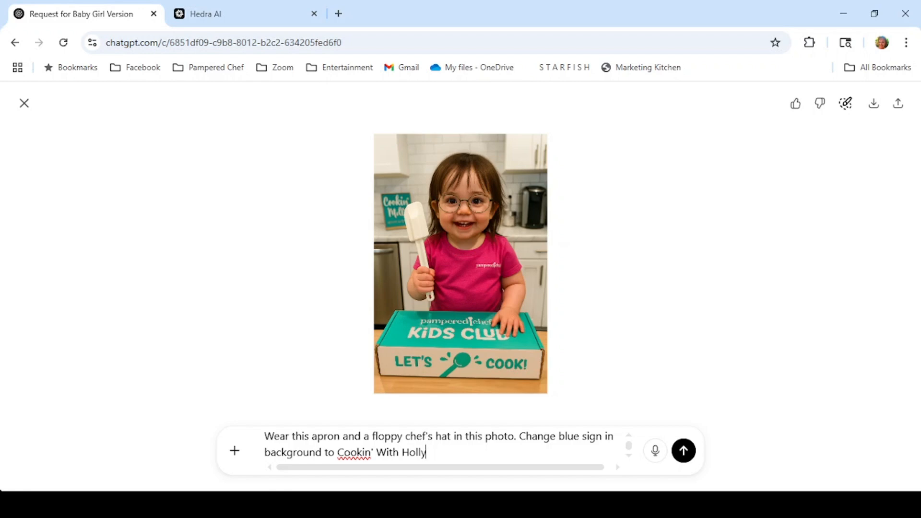
Attach the yellow Kids Club apron picture to the edit prompt and submit it.
left_click(233, 456)
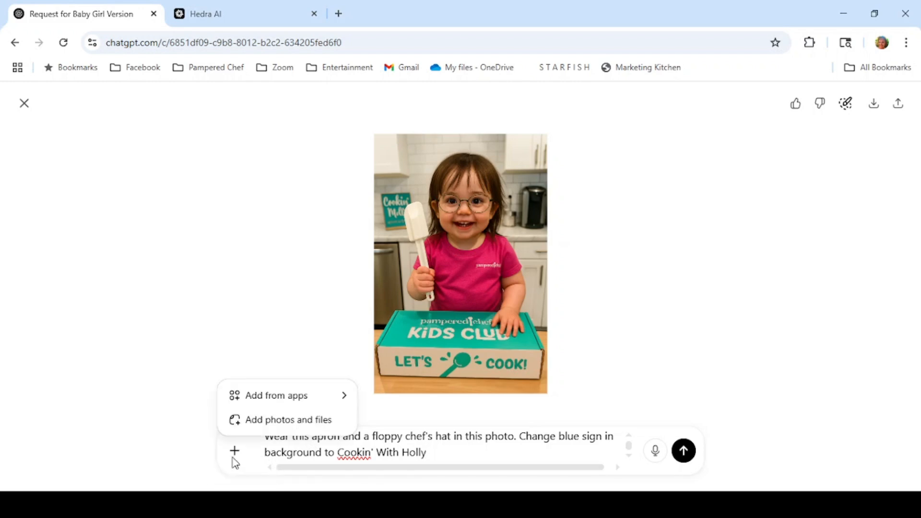
left_click(249, 421)
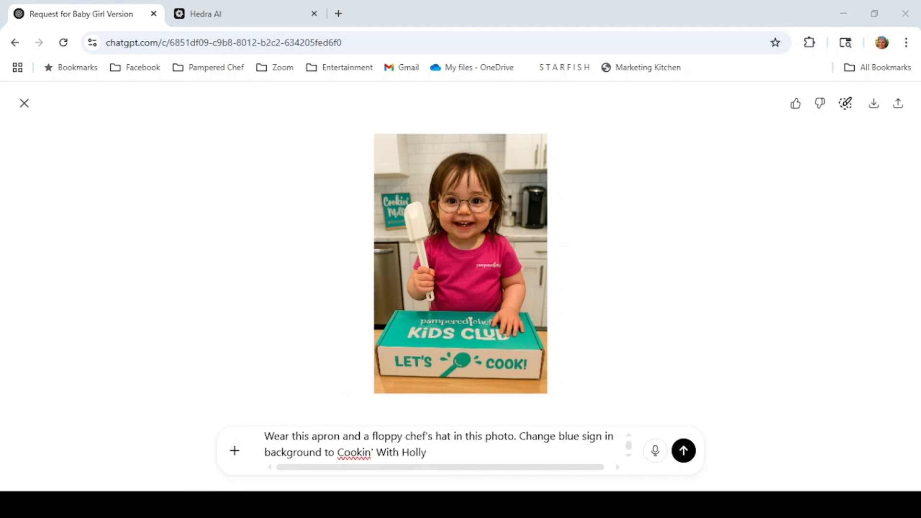
key("Return")
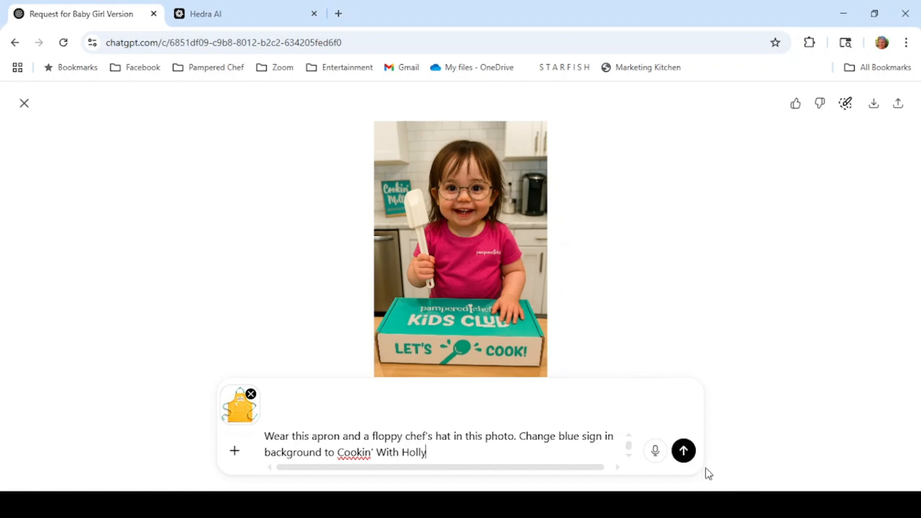
left_click(683, 450)
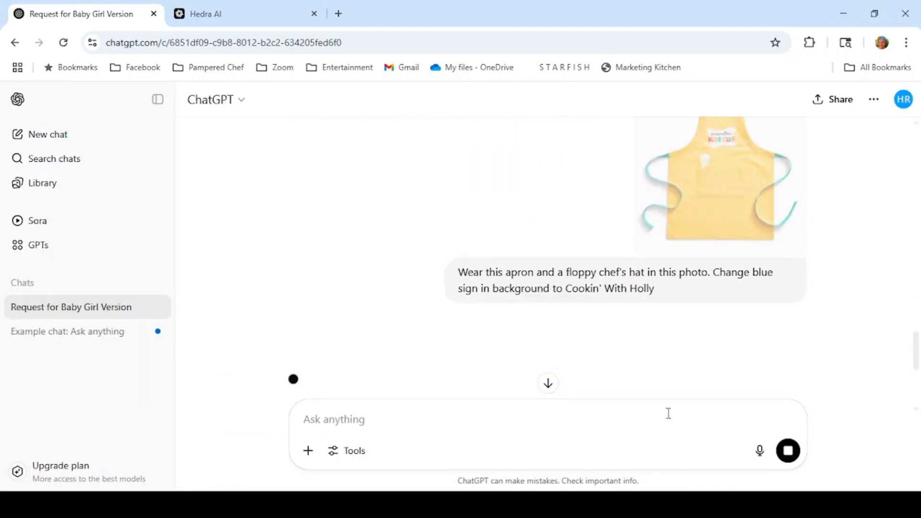
Compare the first baby image with the version with longer hair and glasses, and check the progress of the new image.
scroll(783, 263, "up", 10)
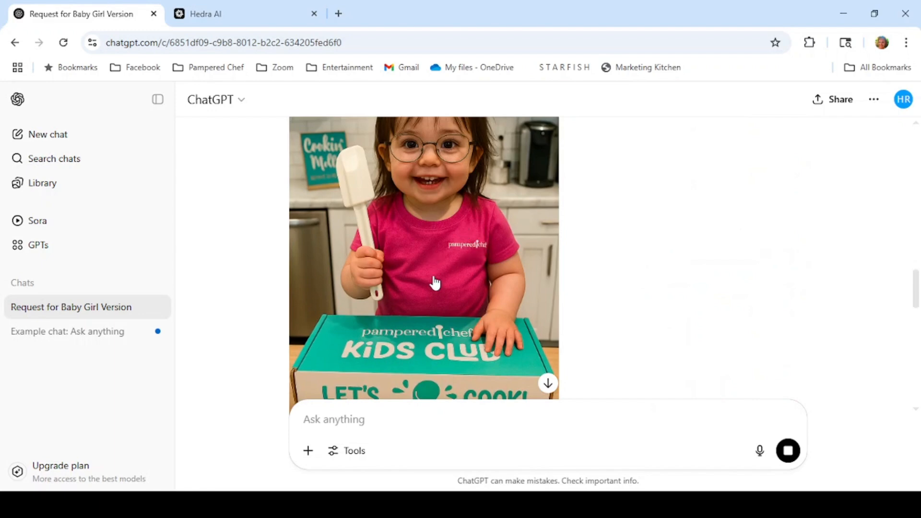
scroll(645, 291, "up", 2)
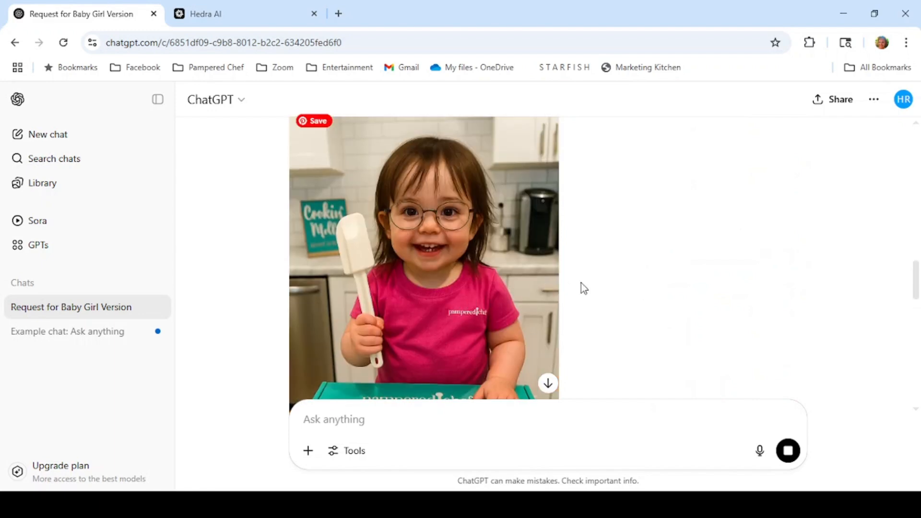
scroll(590, 289, "down", 6)
scroll(597, 290, "down", 10)
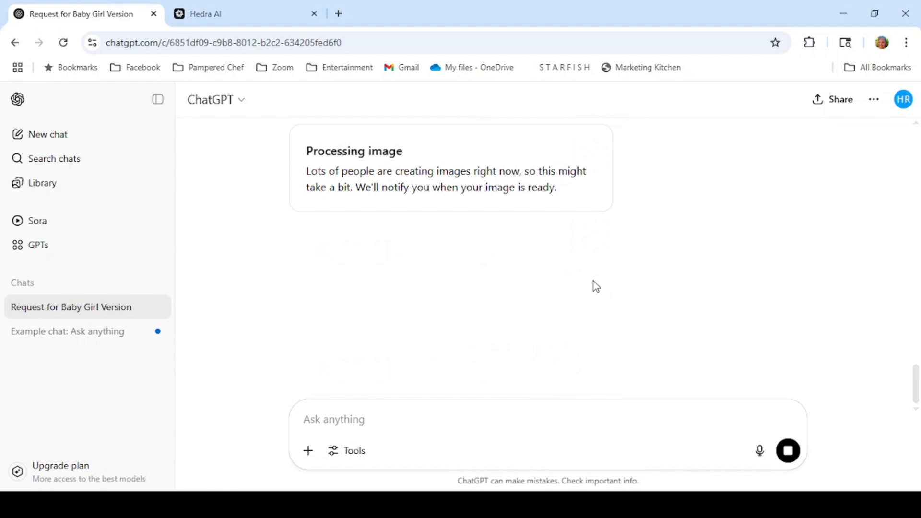
scroll(609, 268, "up", 12)
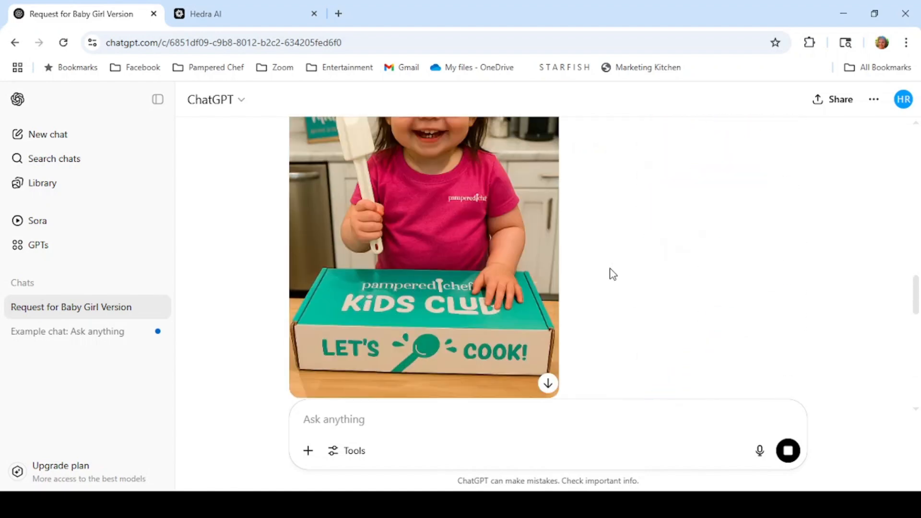
scroll(609, 269, "up", 15)
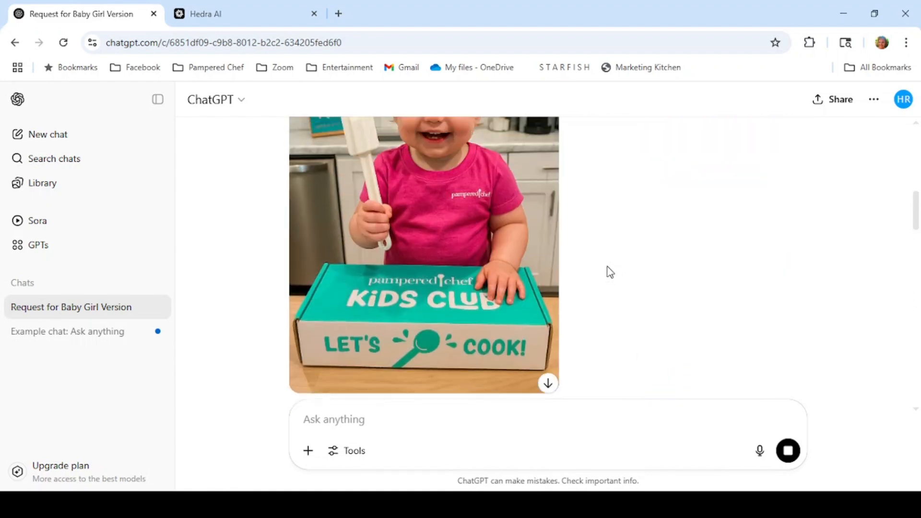
scroll(609, 271, "up", 2)
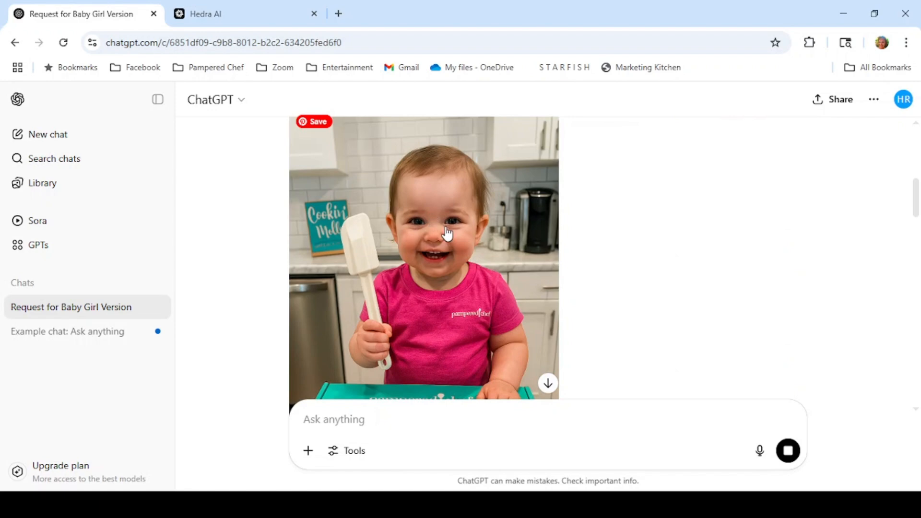
scroll(446, 234, "down", 8)
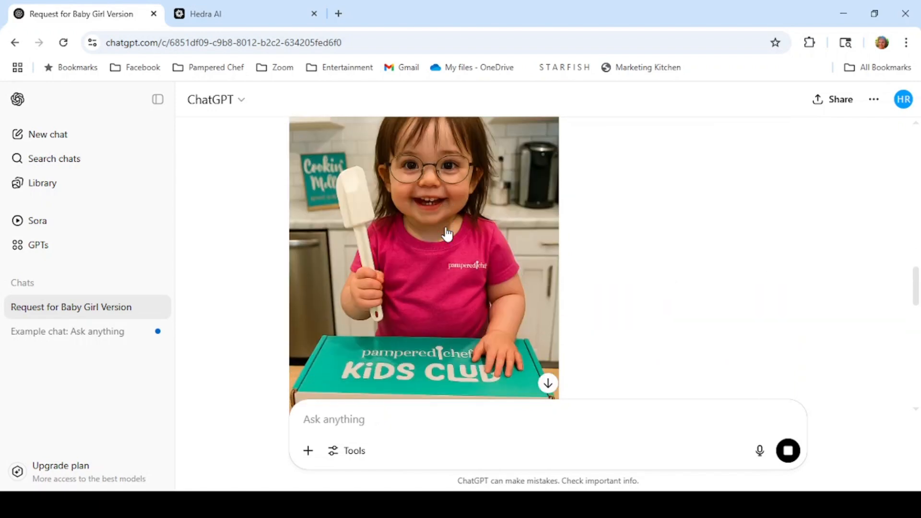
scroll(447, 234, "up", 2)
scroll(447, 234, "down", 12)
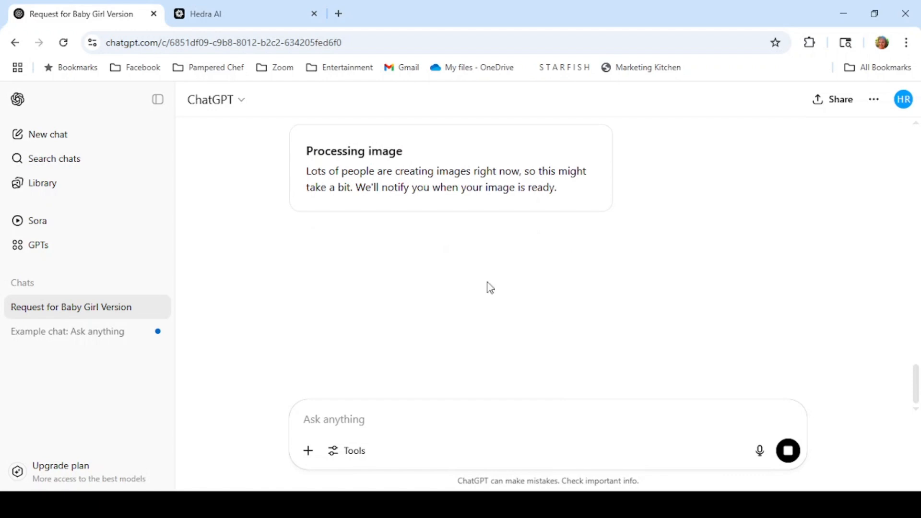
Examine the new baby image's chef's hat, glasses, apron, background sign and Kids Club box, comparing it with the pink-shirt version.
scroll(716, 277, "up", 5)
scroll(716, 277, "up", 1)
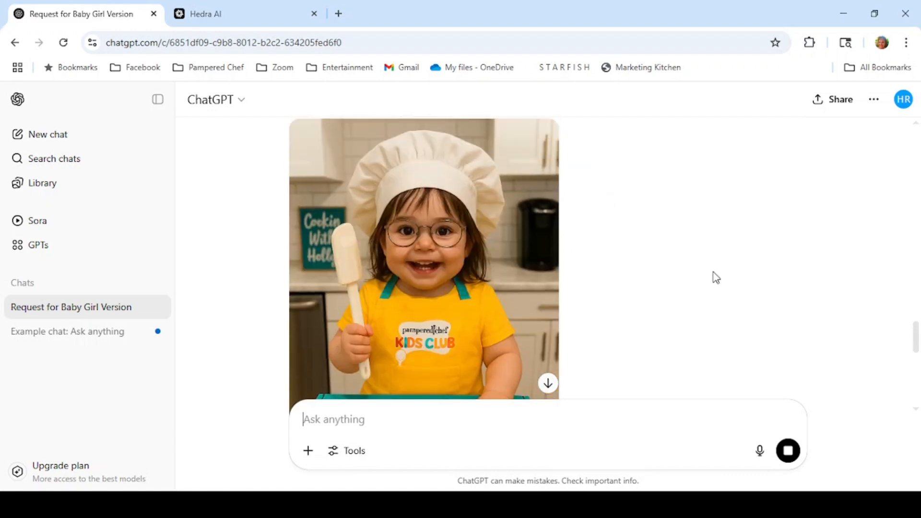
scroll(715, 275, "down", 2)
scroll(671, 273, "up", 2)
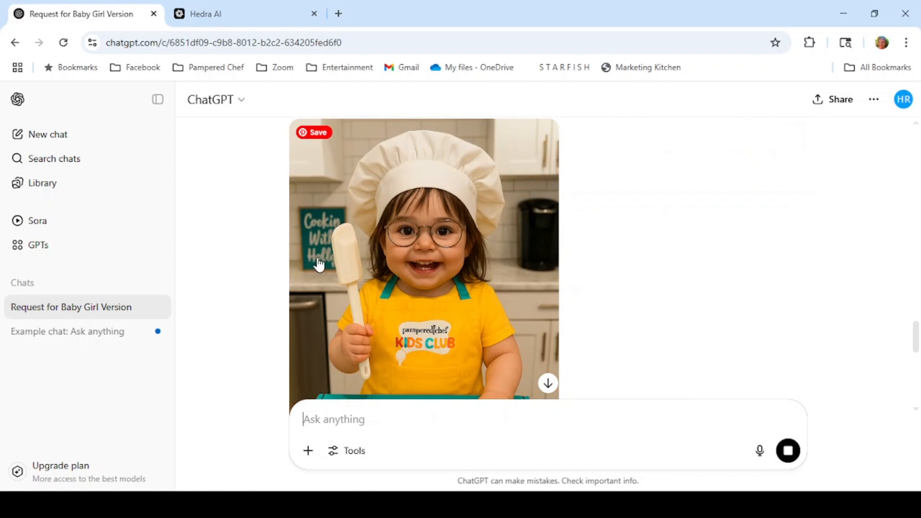
scroll(662, 255, "down", 2)
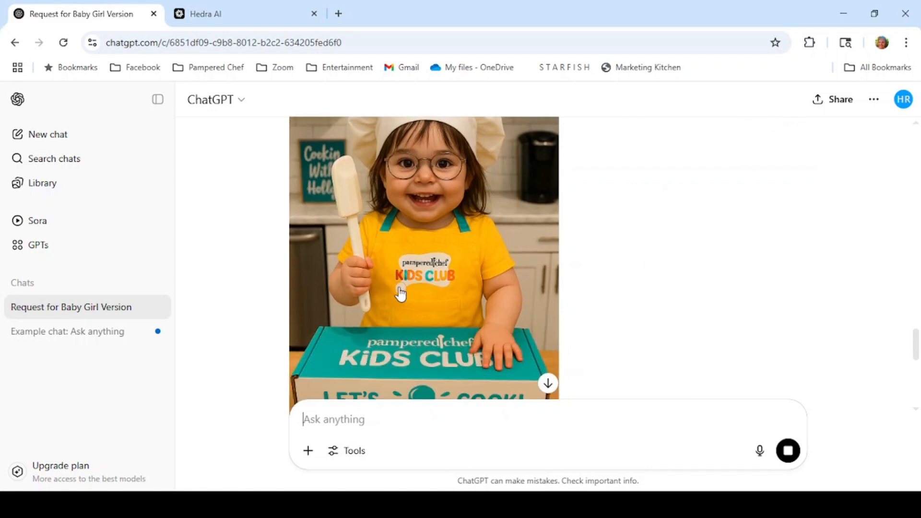
scroll(596, 261, "down", 2)
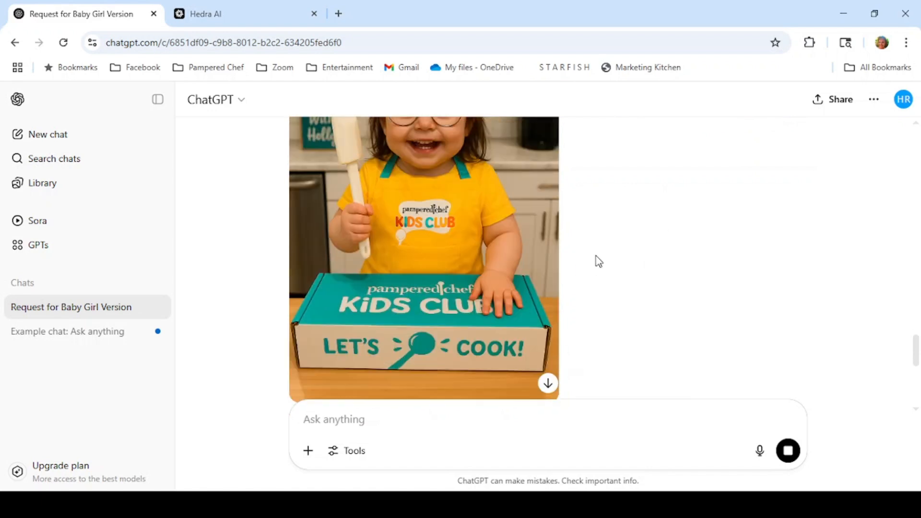
scroll(477, 280, "up", 3)
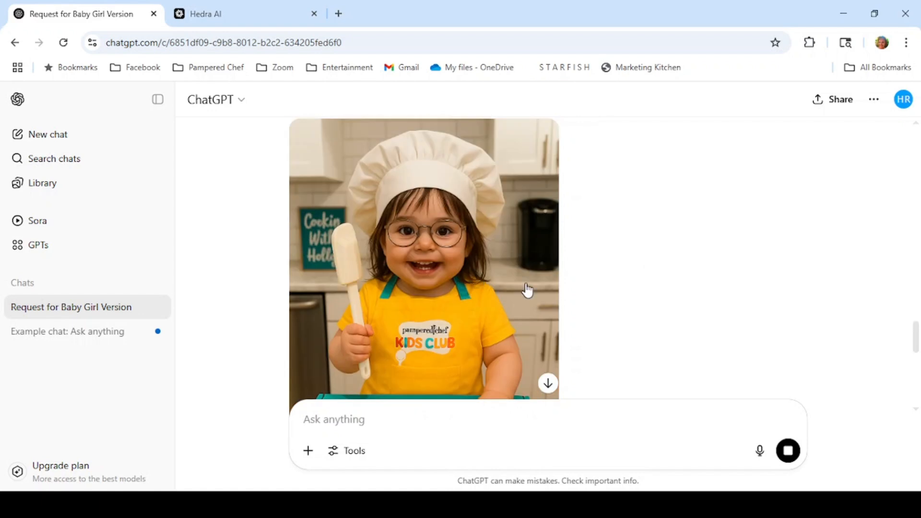
scroll(588, 274, "down", 1)
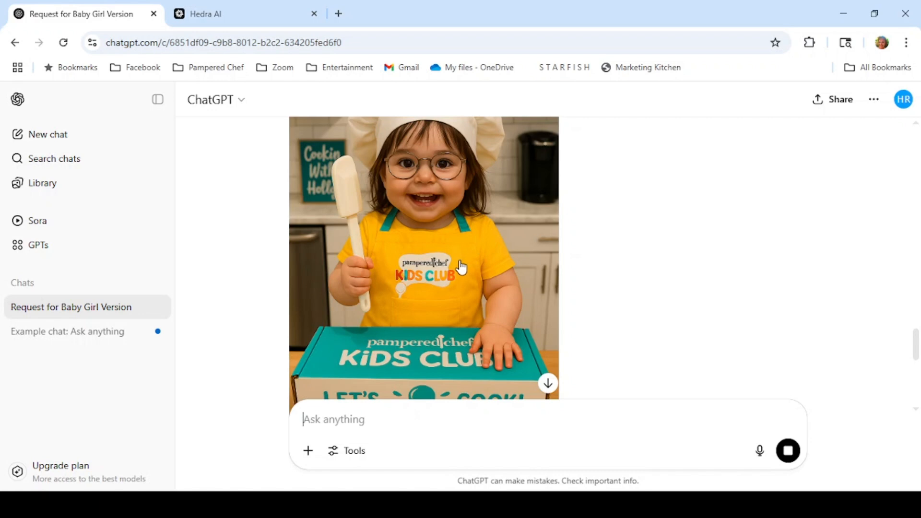
scroll(470, 259, "up", 2)
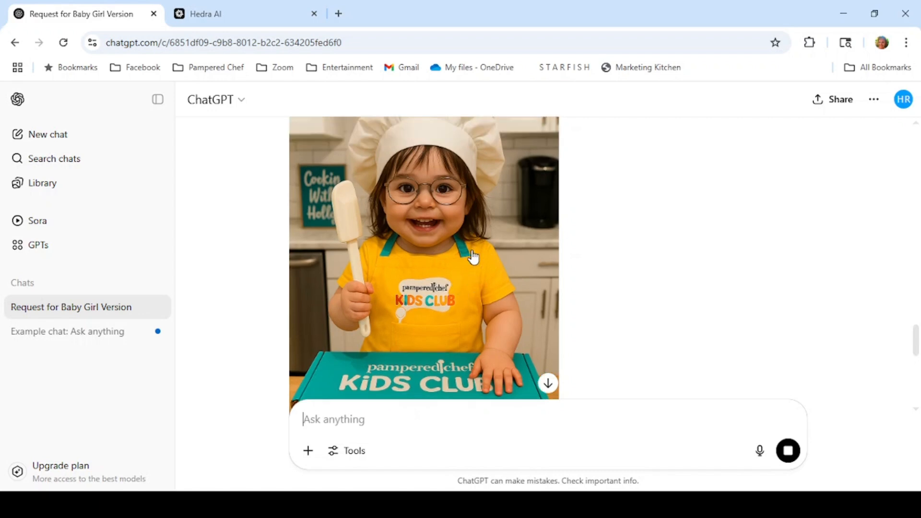
scroll(576, 263, "down", 2)
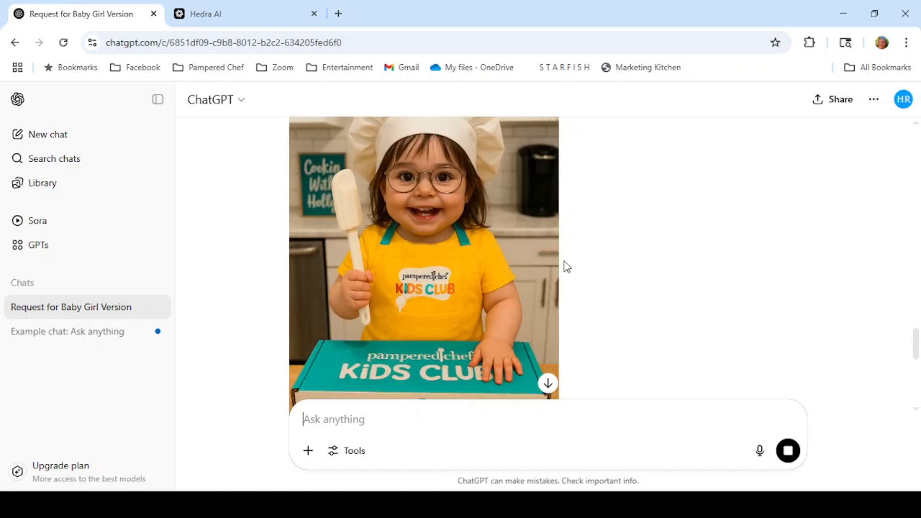
scroll(511, 237, "up", 5)
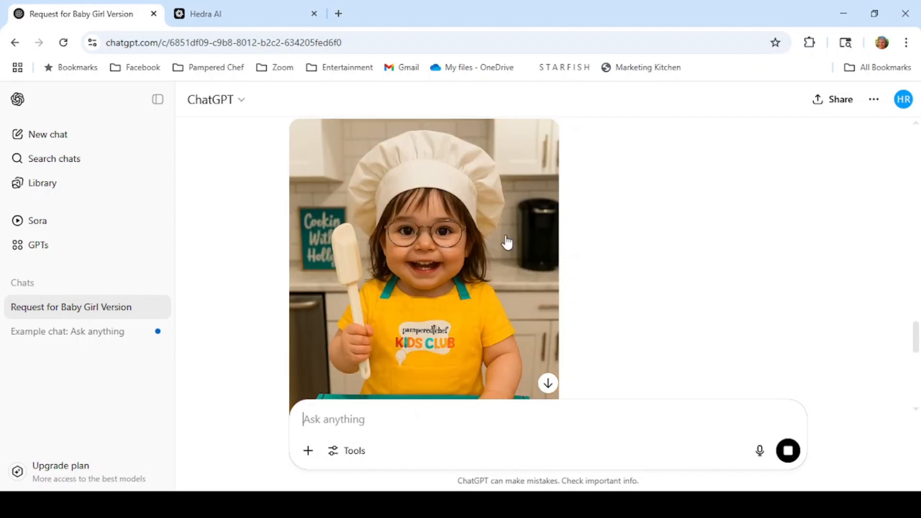
scroll(503, 237, "down", 12)
scroll(503, 240, "up", 10)
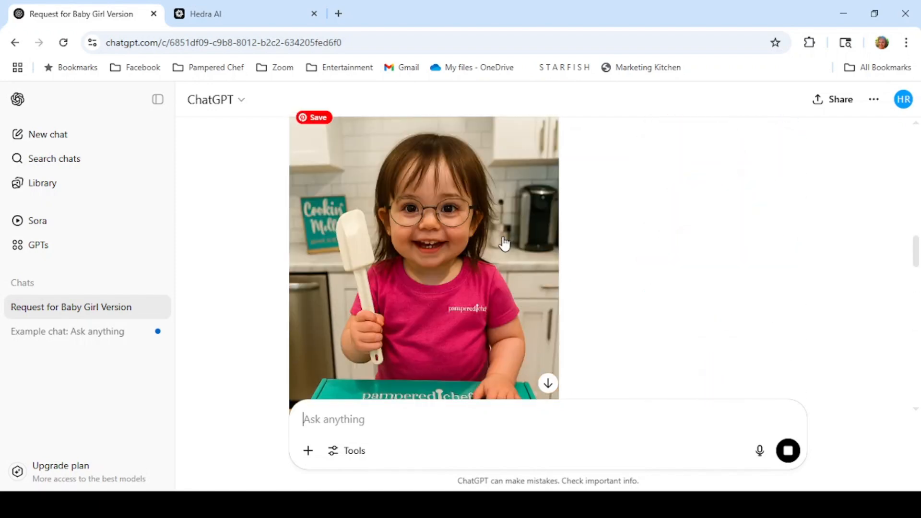
scroll(501, 246, "down", 3)
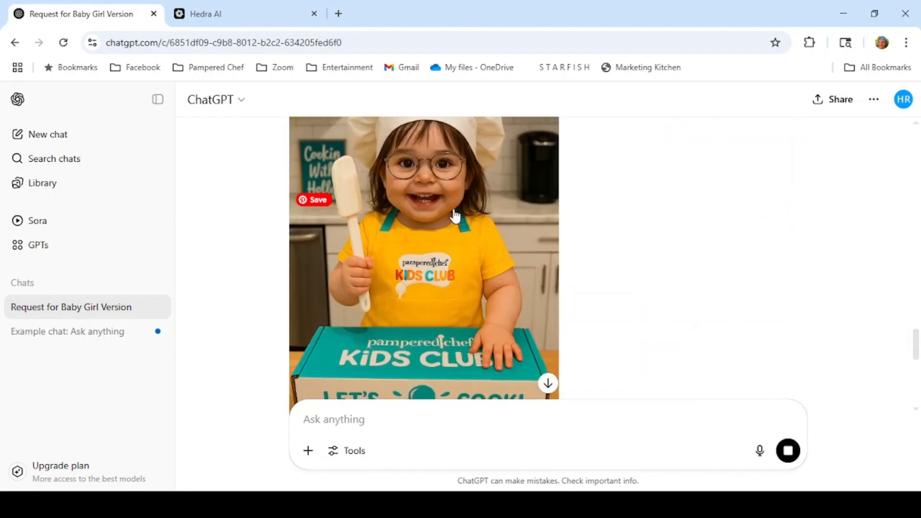
scroll(489, 248, "up", 1)
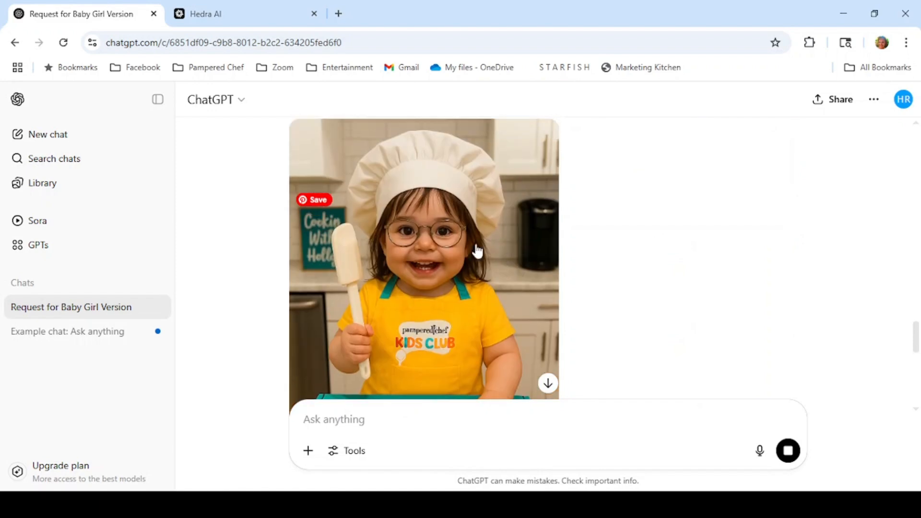
Download the baby image with the chef's hat and yellow apron, and switch to Hedra AI.
scroll(470, 251, "down", 3)
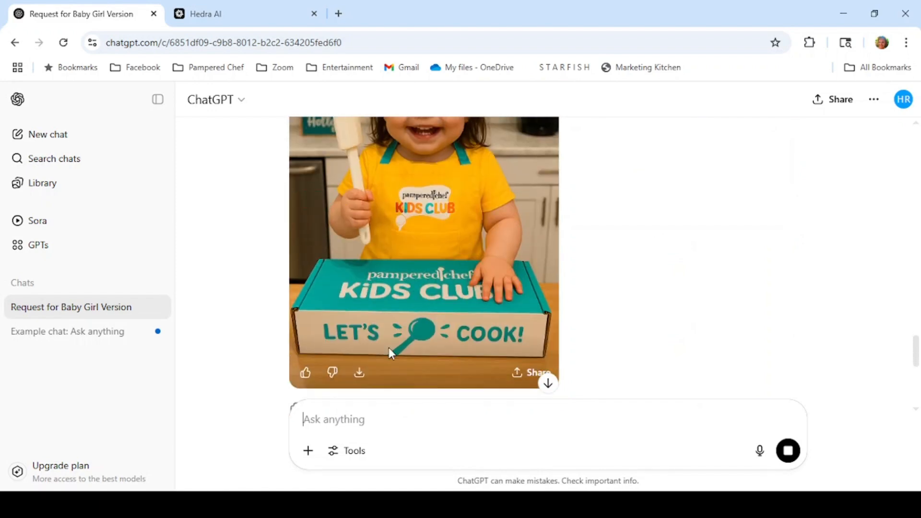
left_click(359, 373)
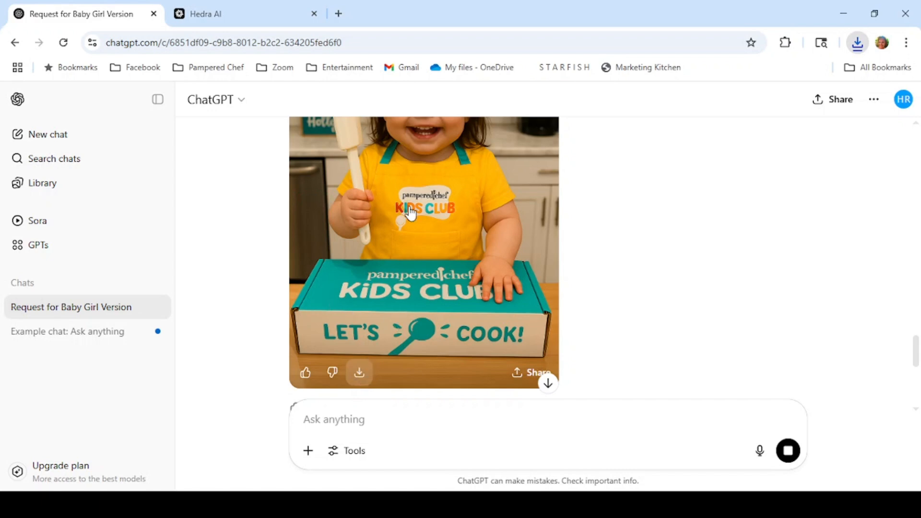
left_click(241, 14)
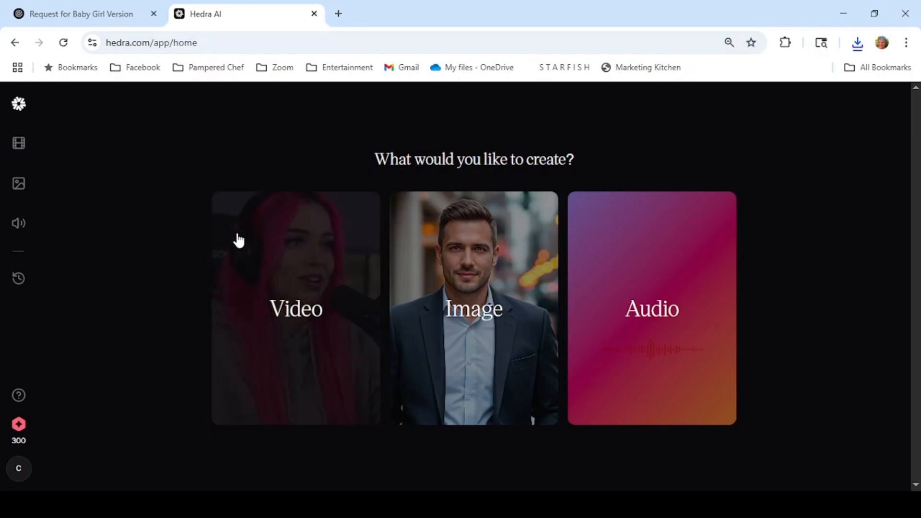
Start a new video, accept the biometrics data consent, and upload the baby chef picture as the start frame.
left_click(303, 322)
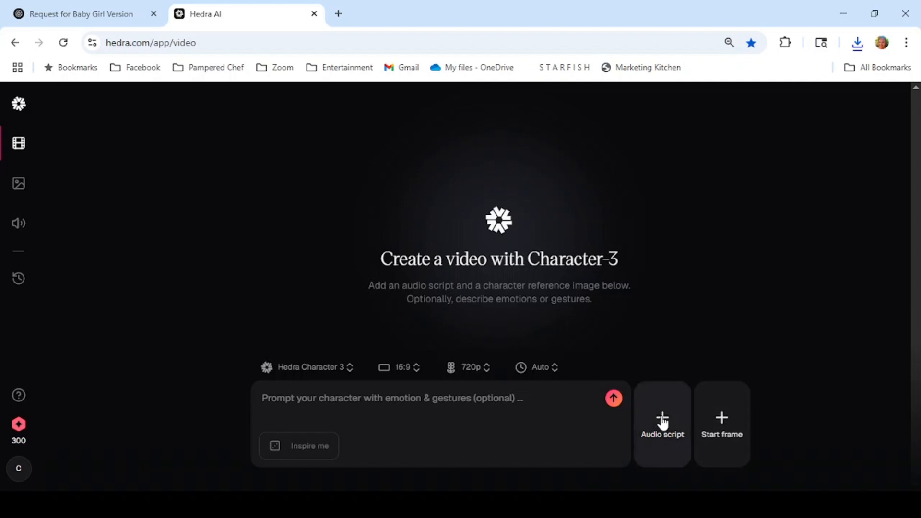
left_click(730, 434)
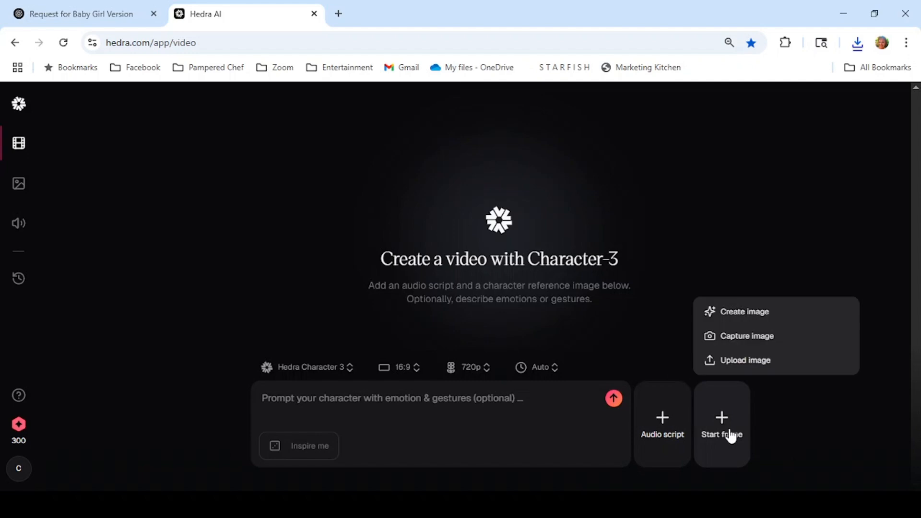
left_click(745, 360)
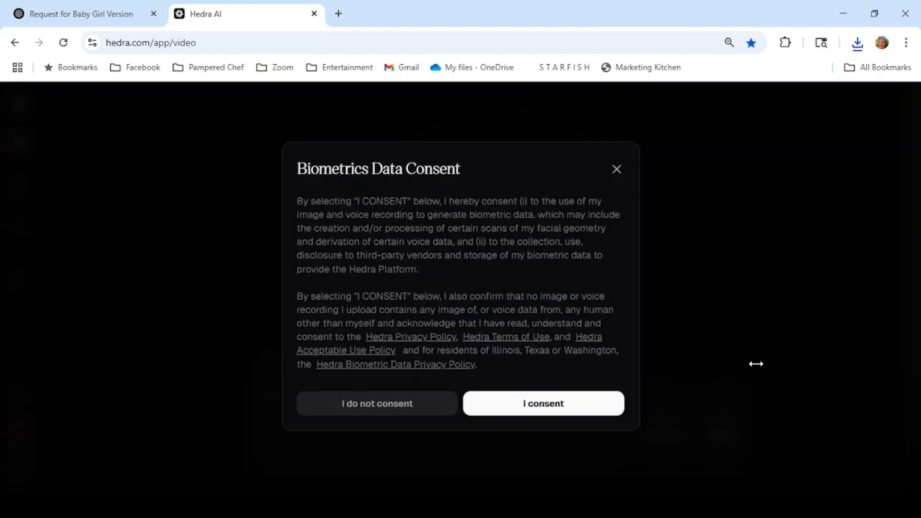
left_click(548, 405)
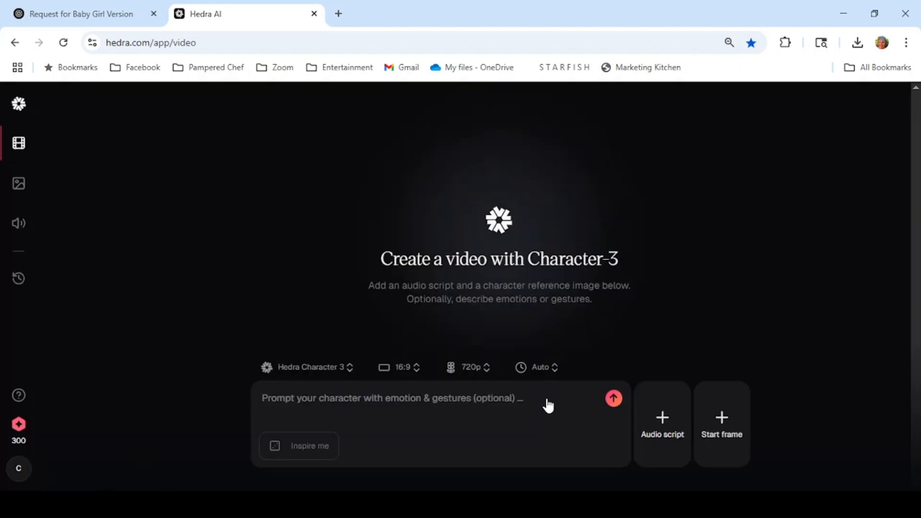
left_click(723, 429)
left_click(752, 362)
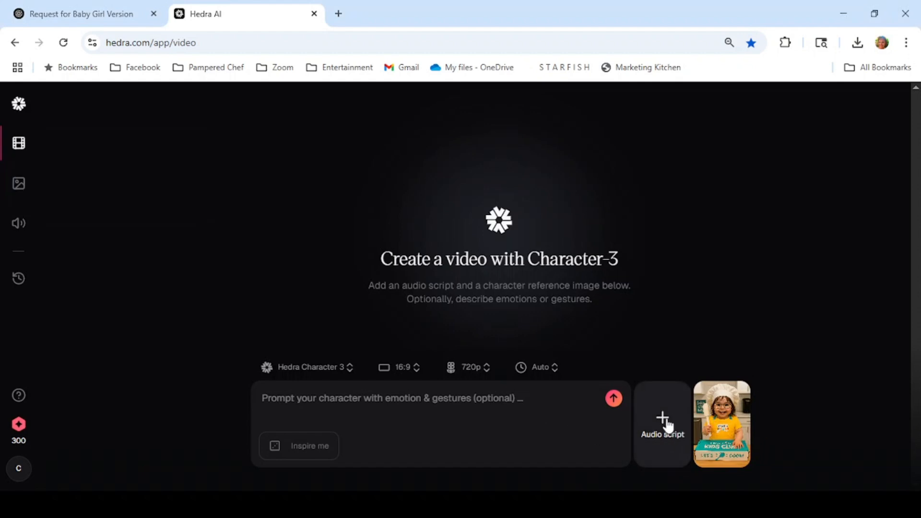
Upload the audio recording as the audio script, trim its start to 00:01.11, and add it to the video.
left_click(667, 424)
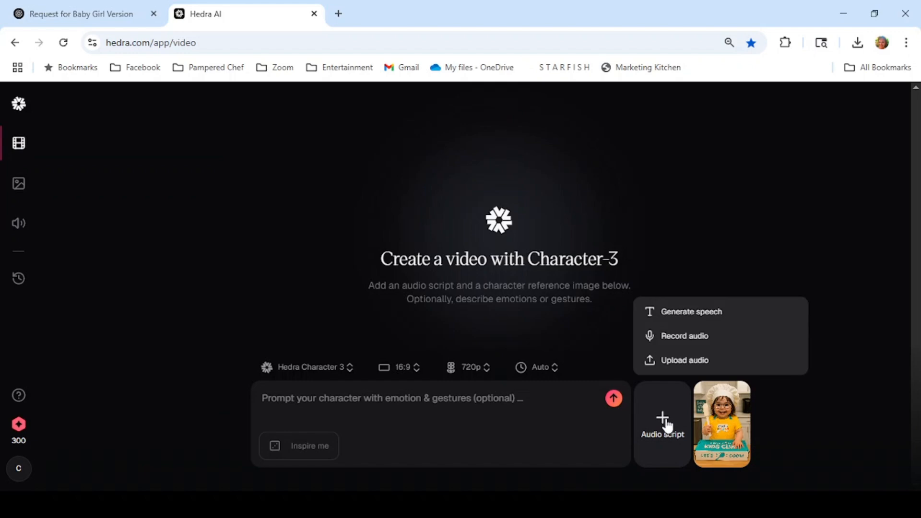
left_click(696, 368)
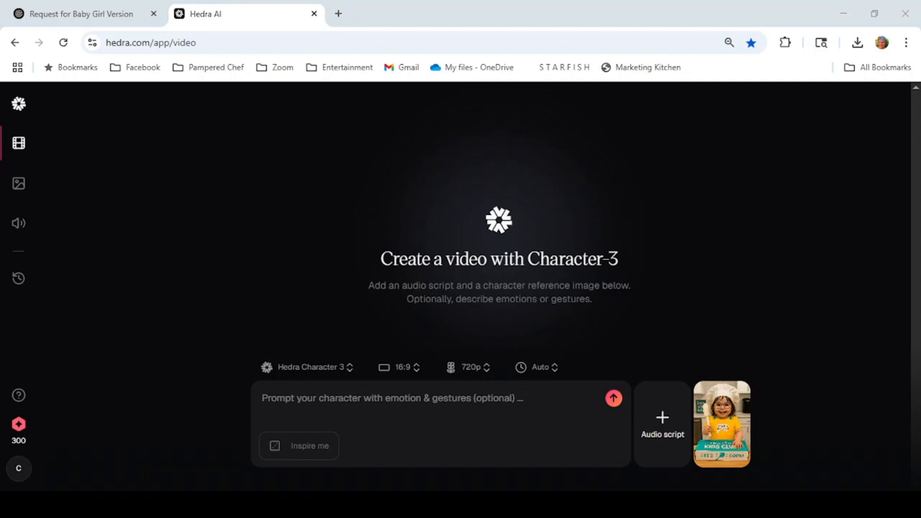
left_click(758, 470)
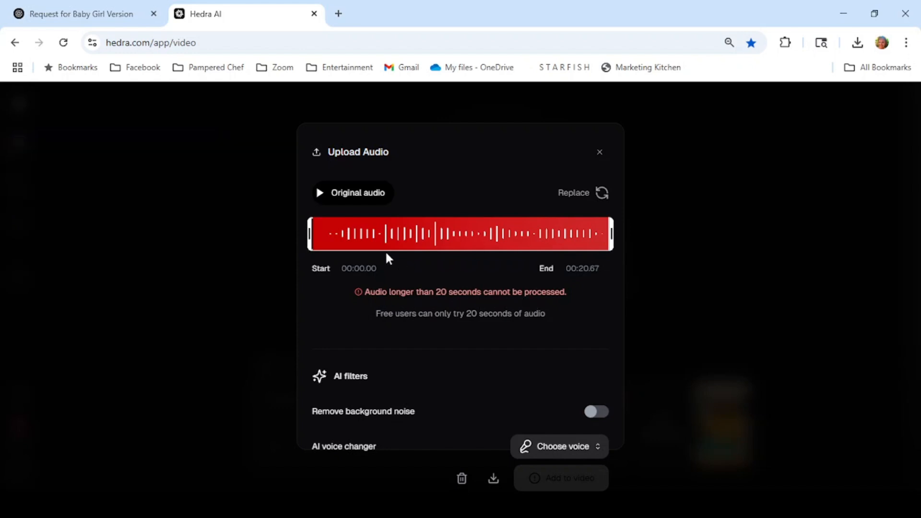
left_click_drag(312, 234, 330, 236)
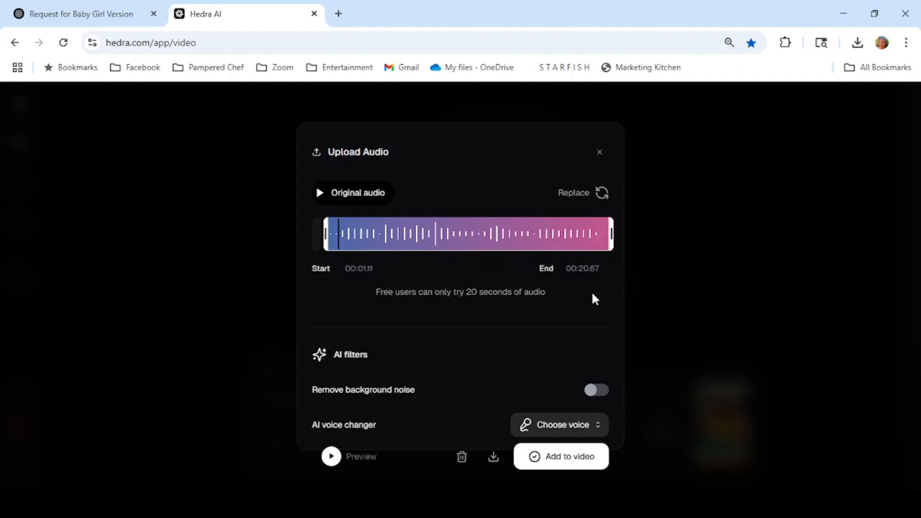
left_click(558, 459)
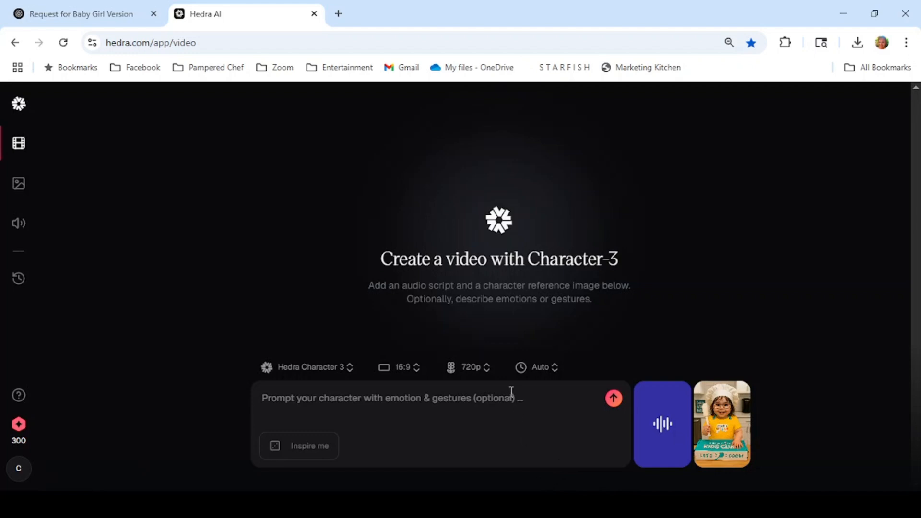
Enter the prompt "Slight facial gestures plus hand movements" and set the video's aspect ratio to 9:16.
left_click(378, 401)
type("suigh")
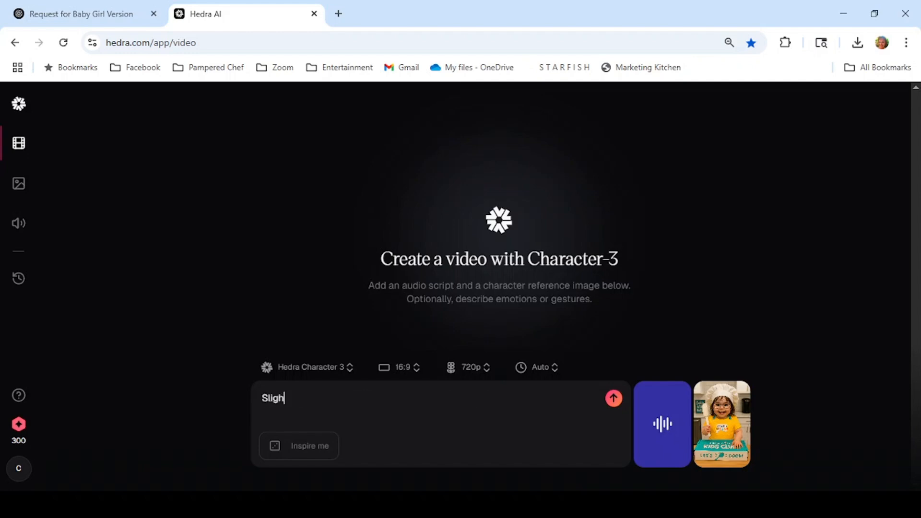
type("t facial gestures plus h")
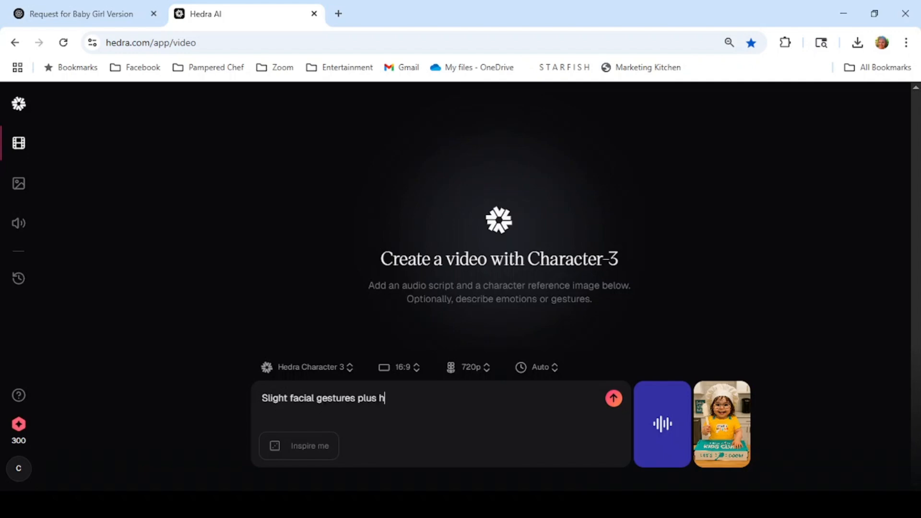
type("and movements")
left_click(410, 379)
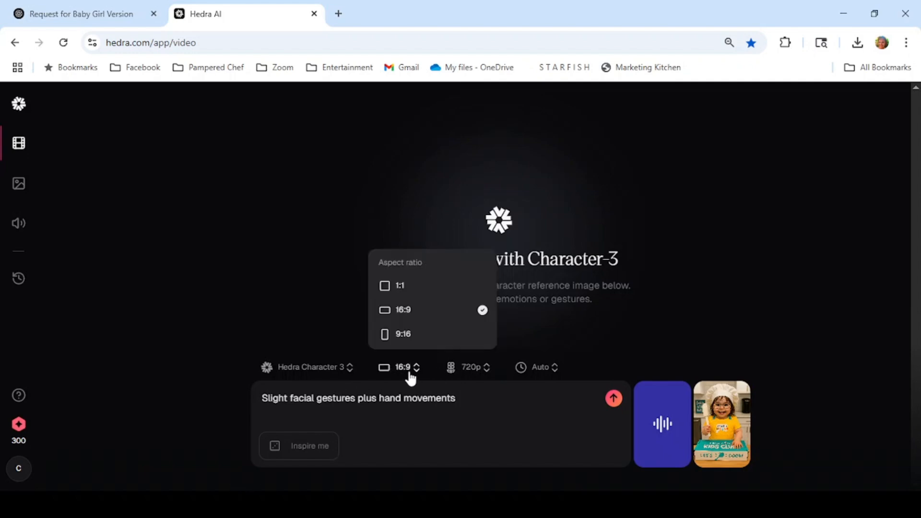
left_click(397, 338)
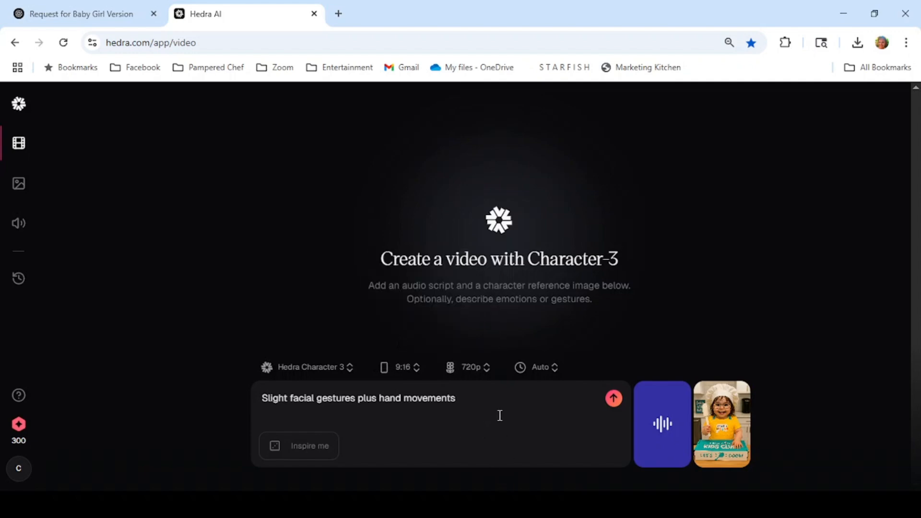
Submit the video for generation and continue with the free queue instead of upgrading.
mouse_move(636, 415)
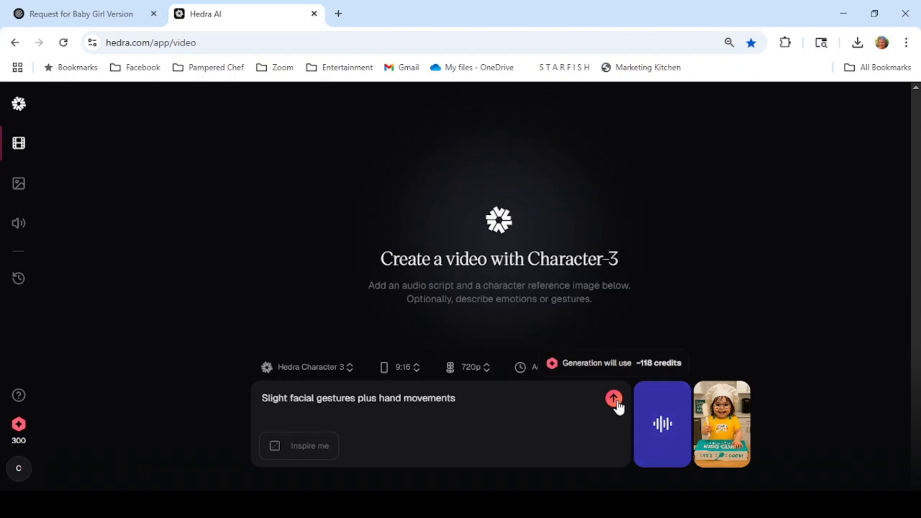
left_click(618, 403)
left_click(616, 403)
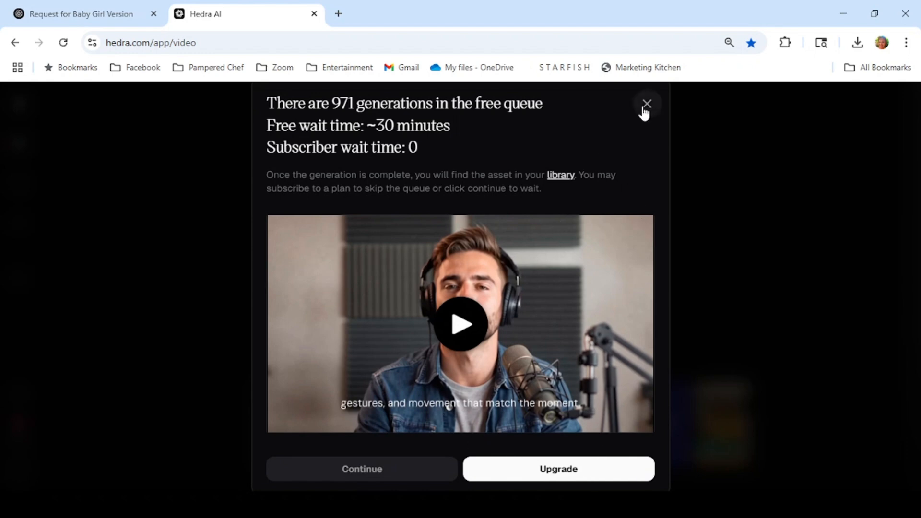
left_click(403, 470)
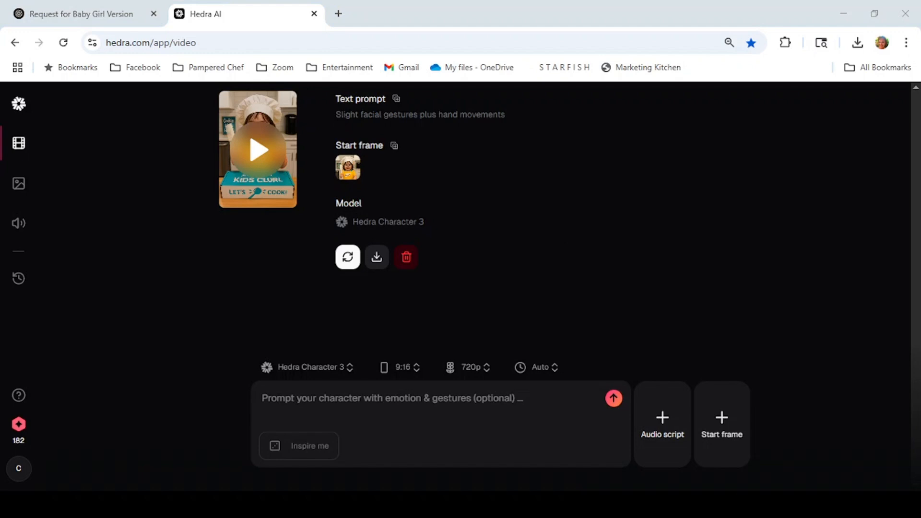
Play the generated baby chef video and download it without upgrading.
left_click(254, 150)
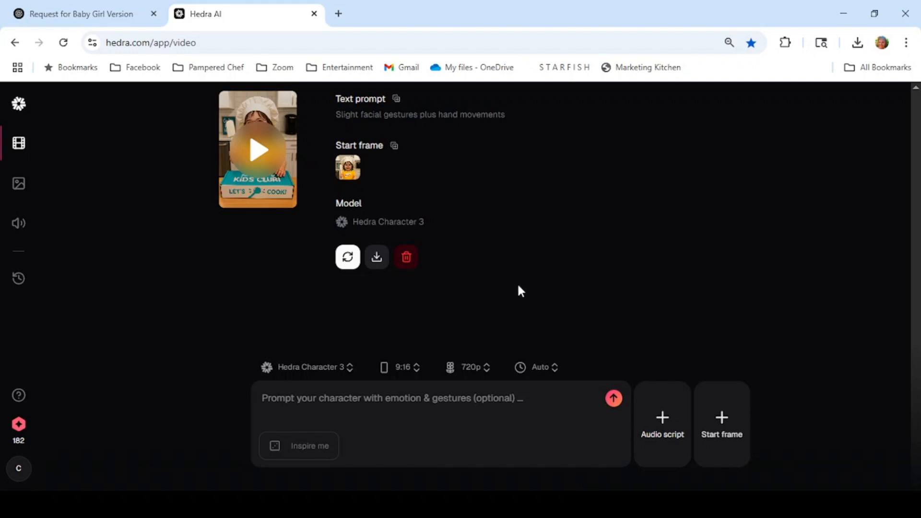
left_click(376, 259)
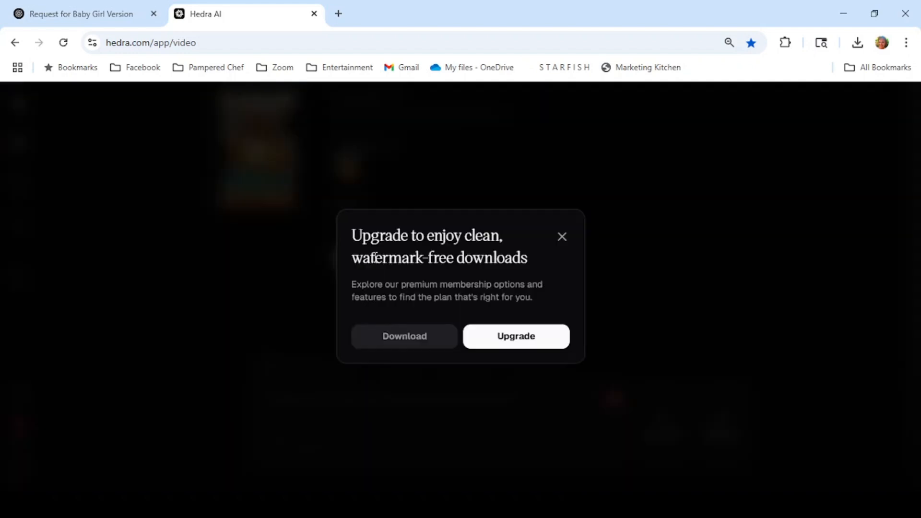
left_click(427, 345)
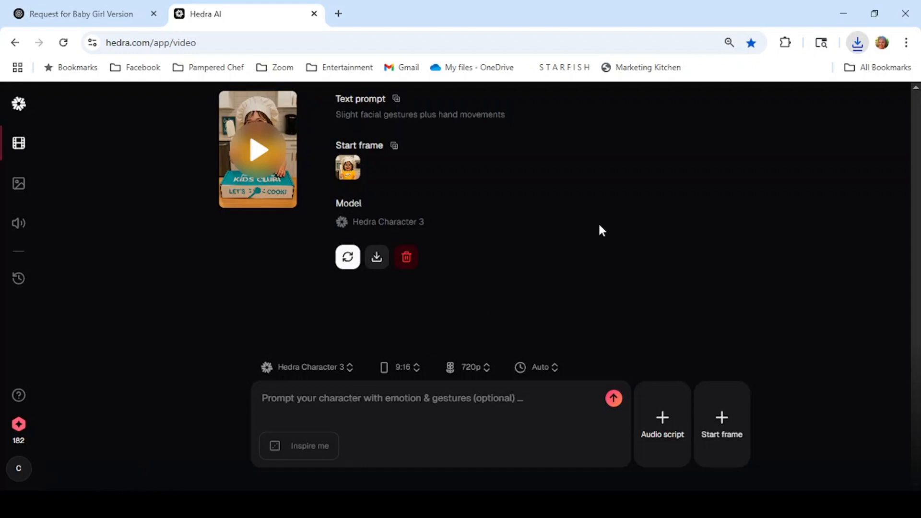